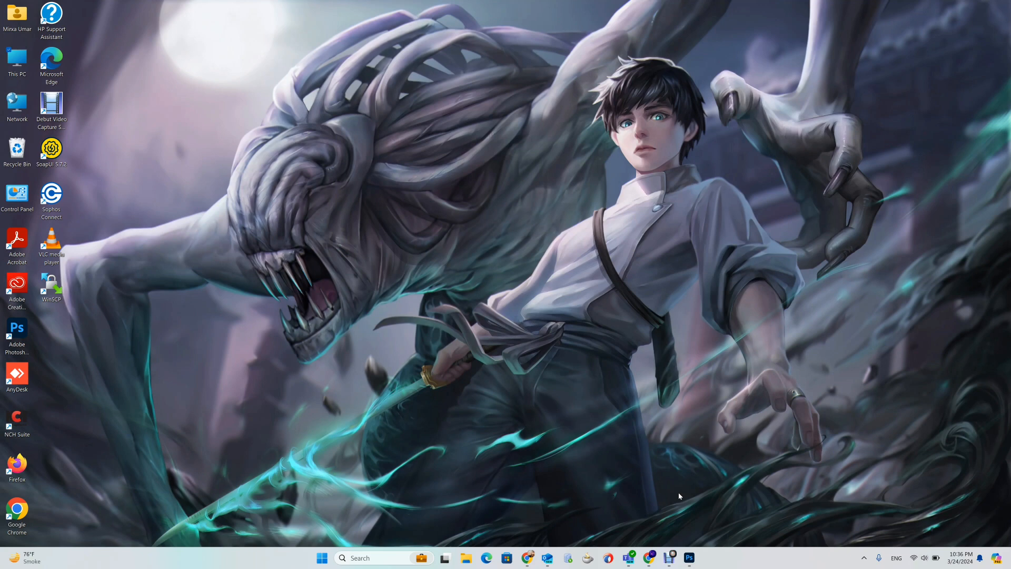
pyautogui.click(644, 561)
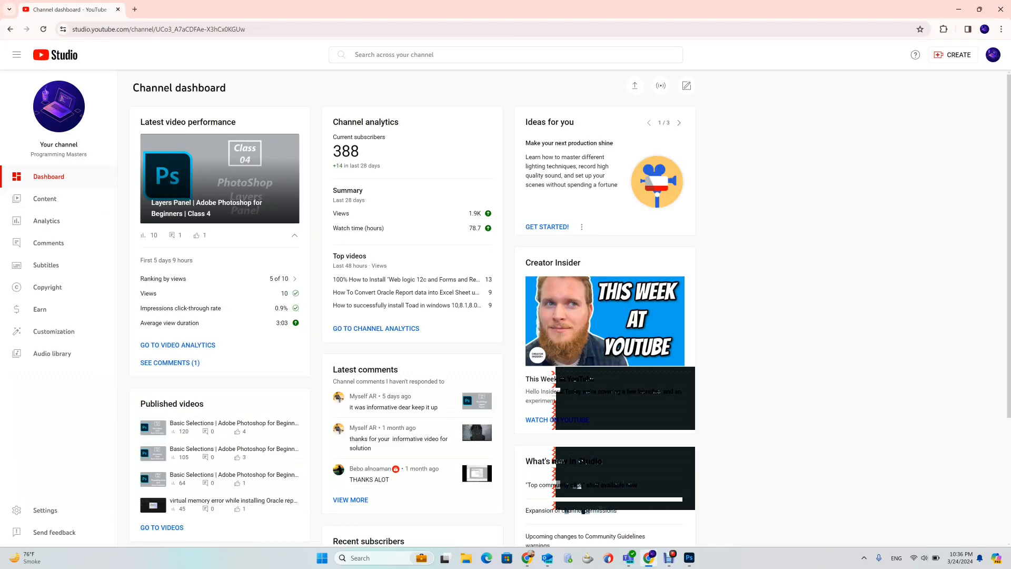
pyautogui.moveTo(30, 155); pyautogui.dragTo(86, 158)
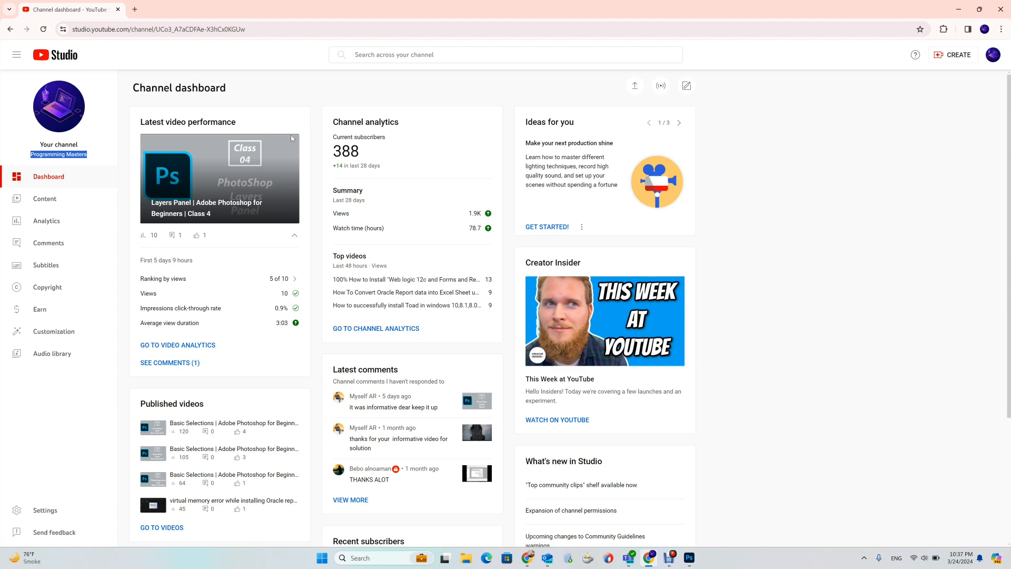
pyautogui.click(959, 9)
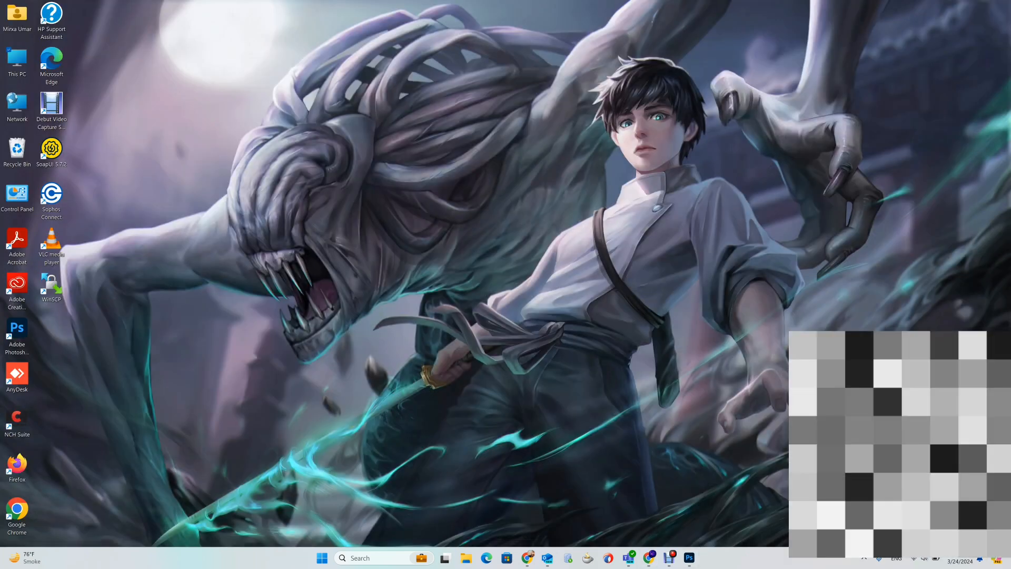
# - Switch to Photoshop and crop the road photo to a tight frame around the car with the Crop tool
pyautogui.click(690, 560)
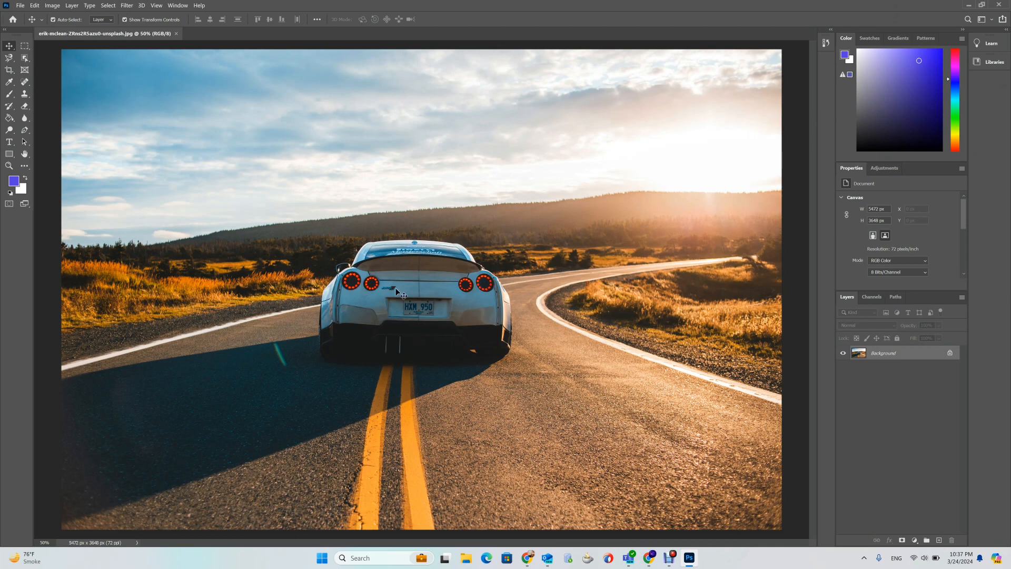
pyautogui.click(9, 76)
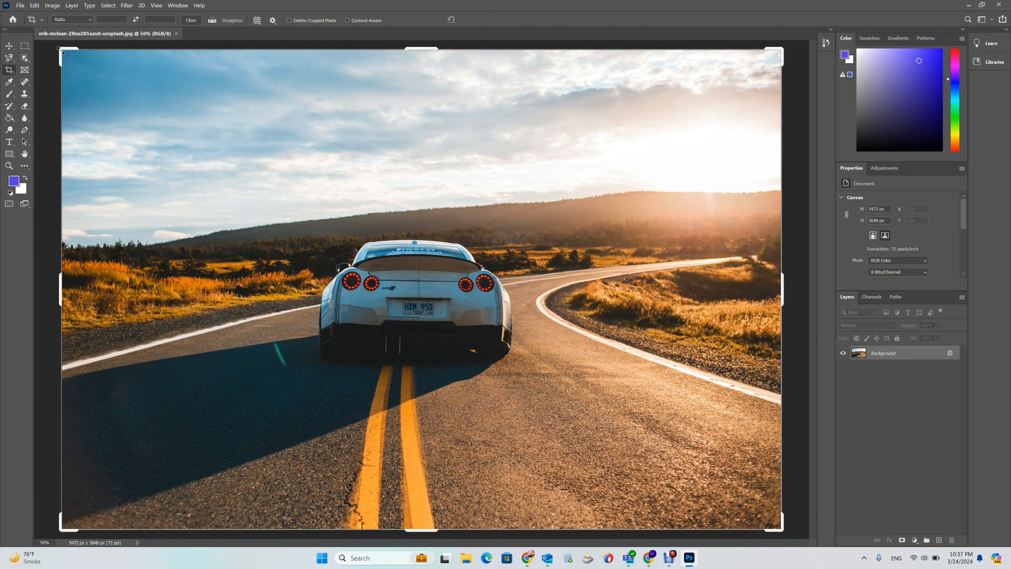
pyautogui.moveTo(61, 51); pyautogui.dragTo(181, 111)
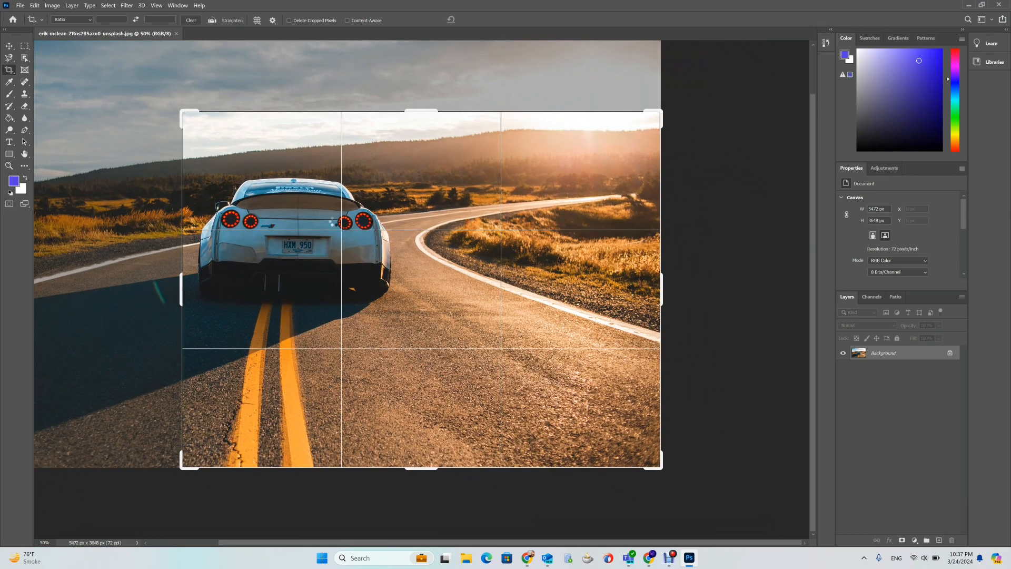
pyautogui.moveTo(660, 466); pyautogui.dragTo(437, 222)
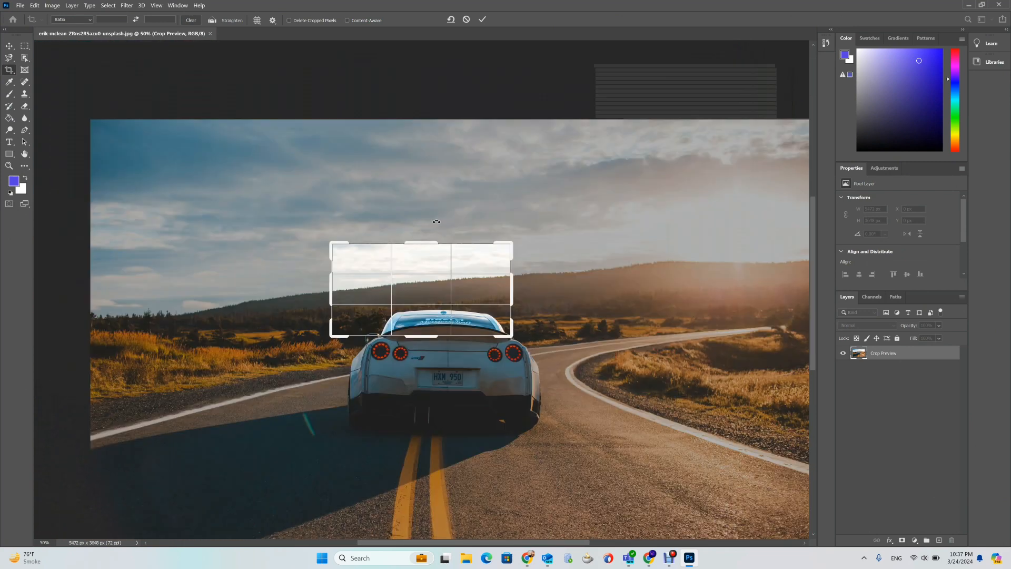
pyautogui.moveTo(425, 336); pyautogui.dragTo(425, 426)
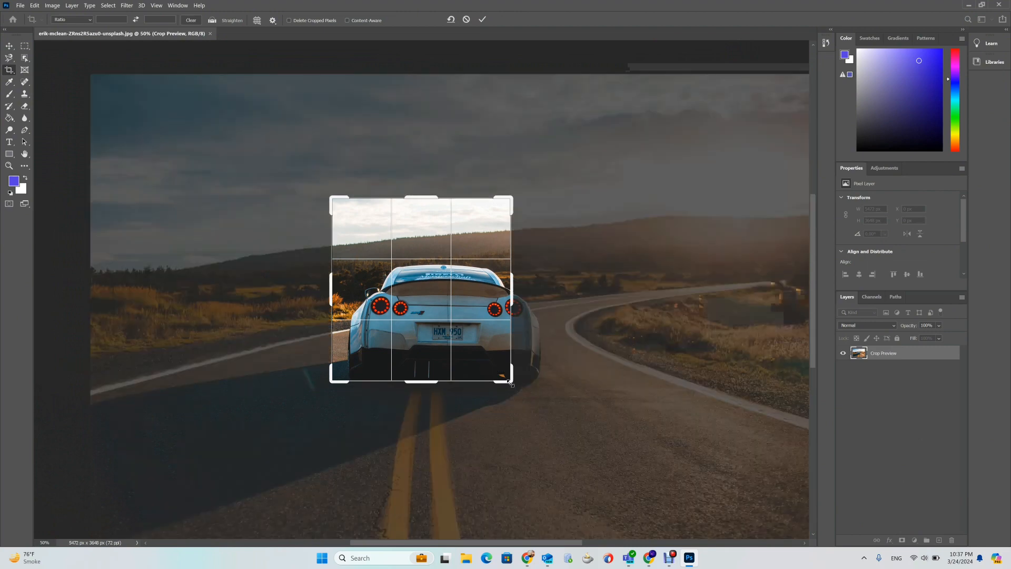
pyautogui.moveTo(510, 383); pyautogui.dragTo(536, 395)
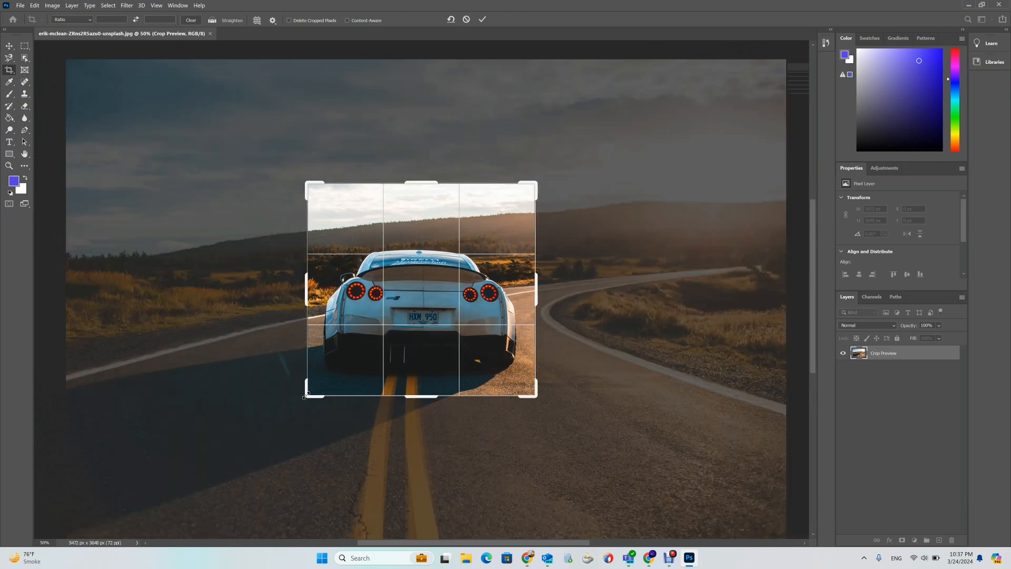
pyautogui.moveTo(307, 394); pyautogui.dragTo(305, 390)
pyautogui.moveTo(536, 195); pyautogui.dragTo(532, 208)
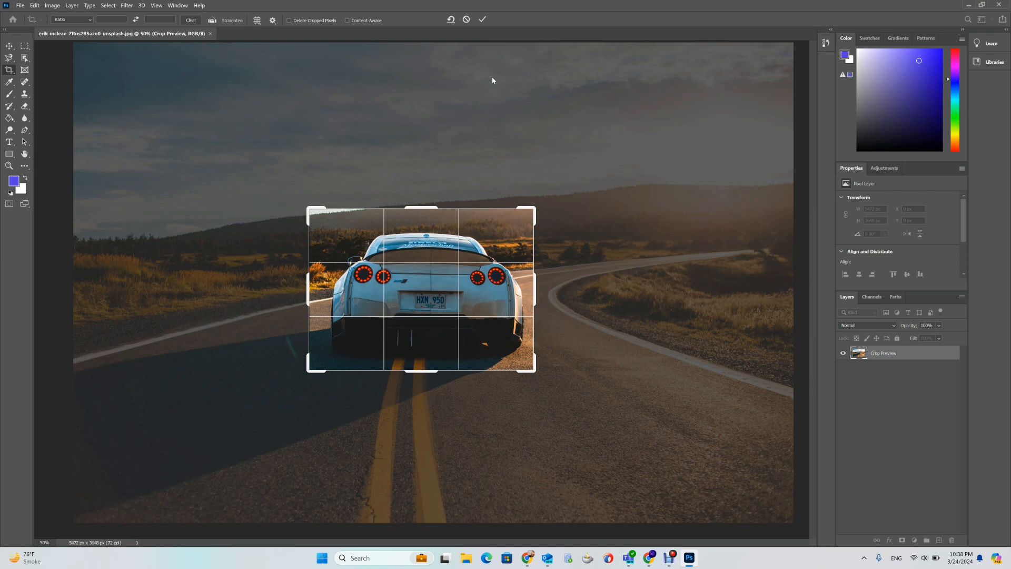
pyautogui.click(481, 23)
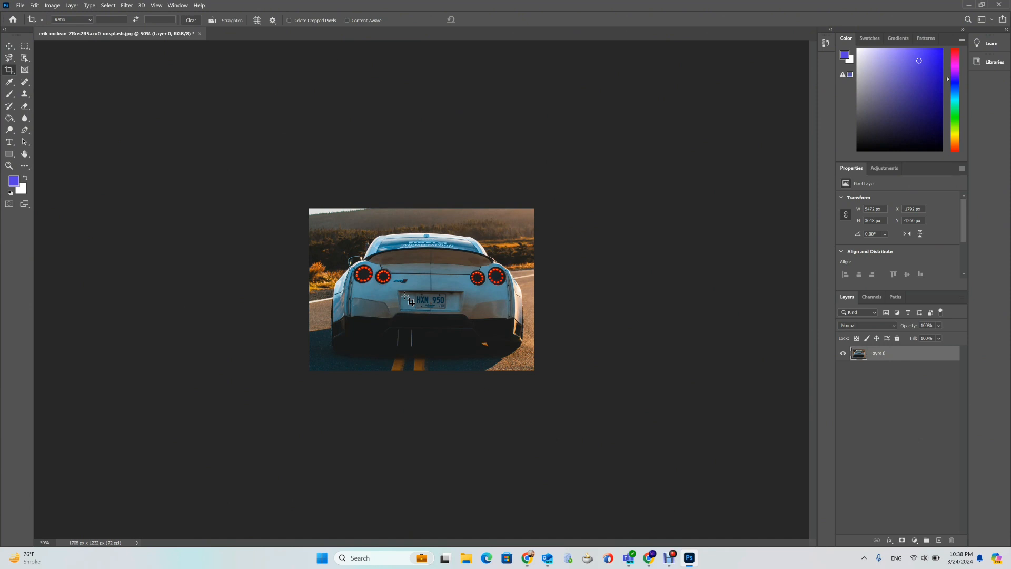
# - Set the crop ratio to 1:1 (Square) and position the square crop box around the car
pyautogui.click(69, 21)
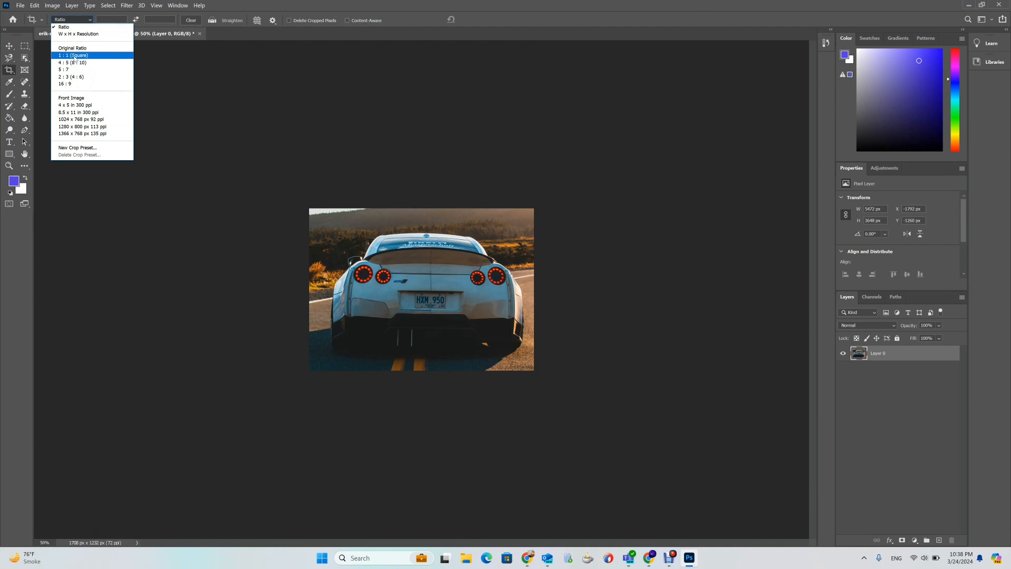
pyautogui.click(74, 56)
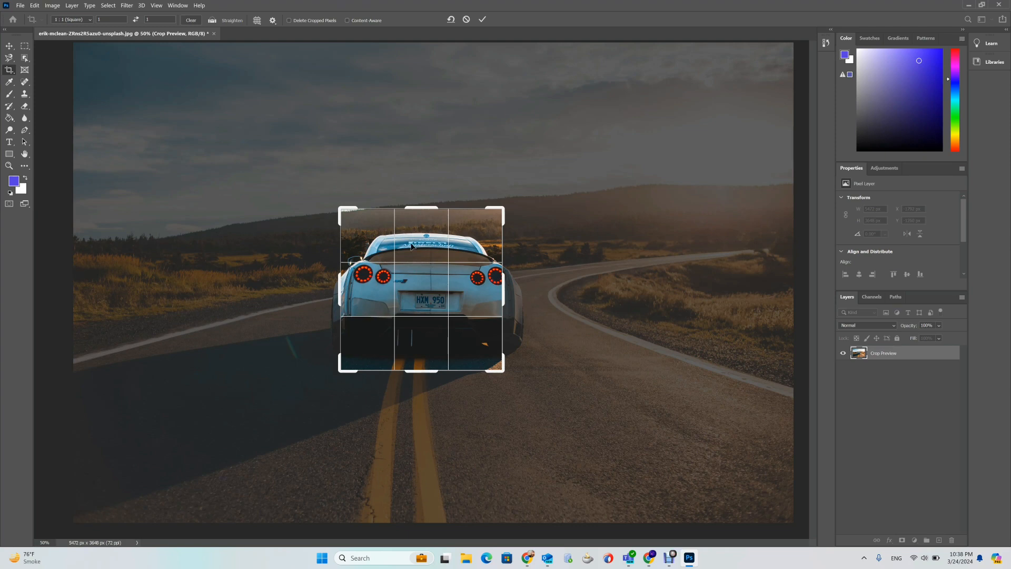
pyautogui.moveTo(429, 271)
pyautogui.mouseDown()
pyautogui.moveTo(418, 277)
pyautogui.moveTo(428, 279)
pyautogui.mouseUp()
pyautogui.moveTo(501, 373); pyautogui.dragTo(526, 392)
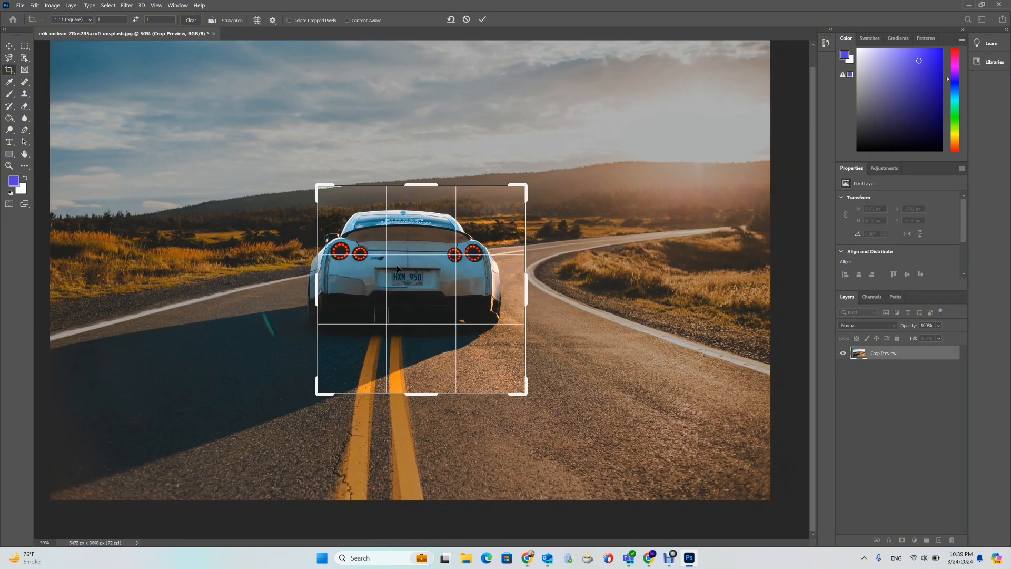
pyautogui.moveTo(316, 185); pyautogui.dragTo(304, 172)
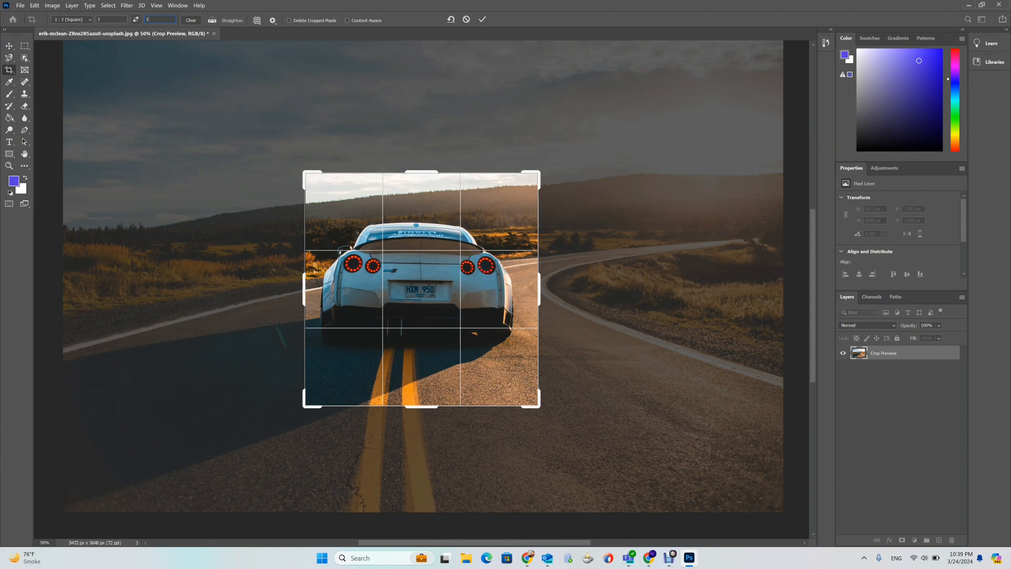
# - Change both crop ratio values to 2
pyautogui.press('BackSpace')
pyautogui.write('2')
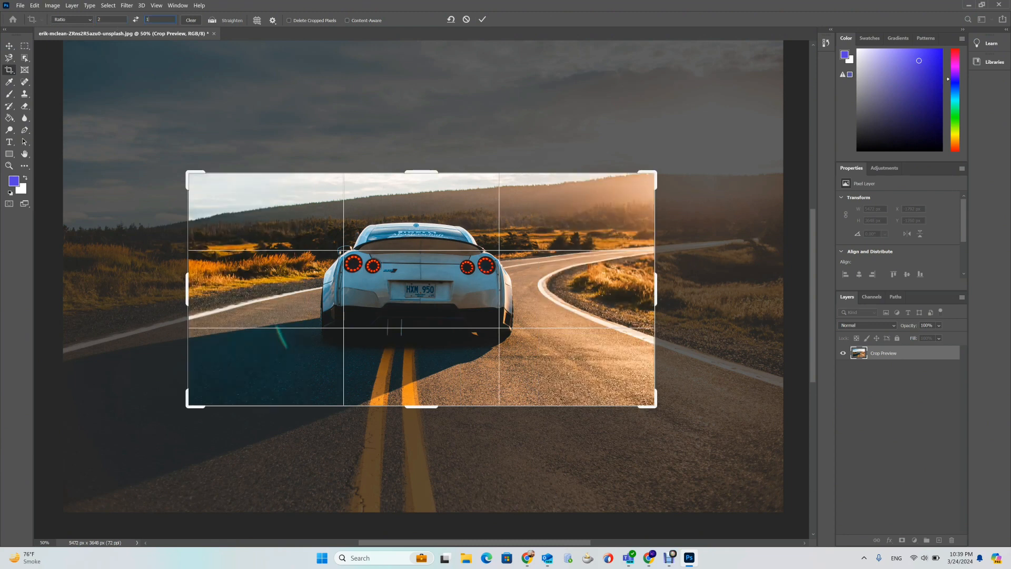
pyautogui.write('2')
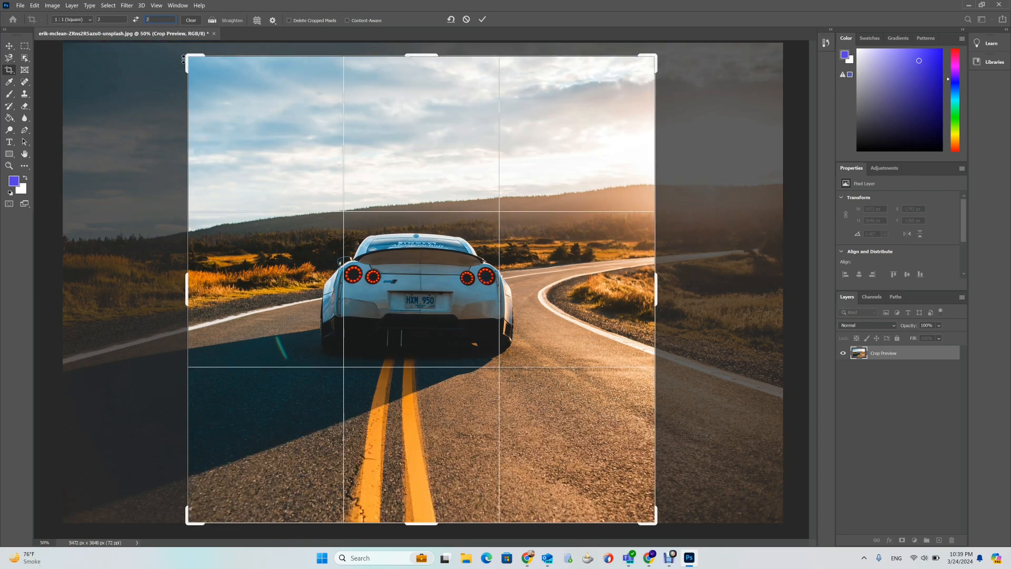
# - Resize and reposition the square crop box around the car
pyautogui.moveTo(188, 55); pyautogui.dragTo(247, 168)
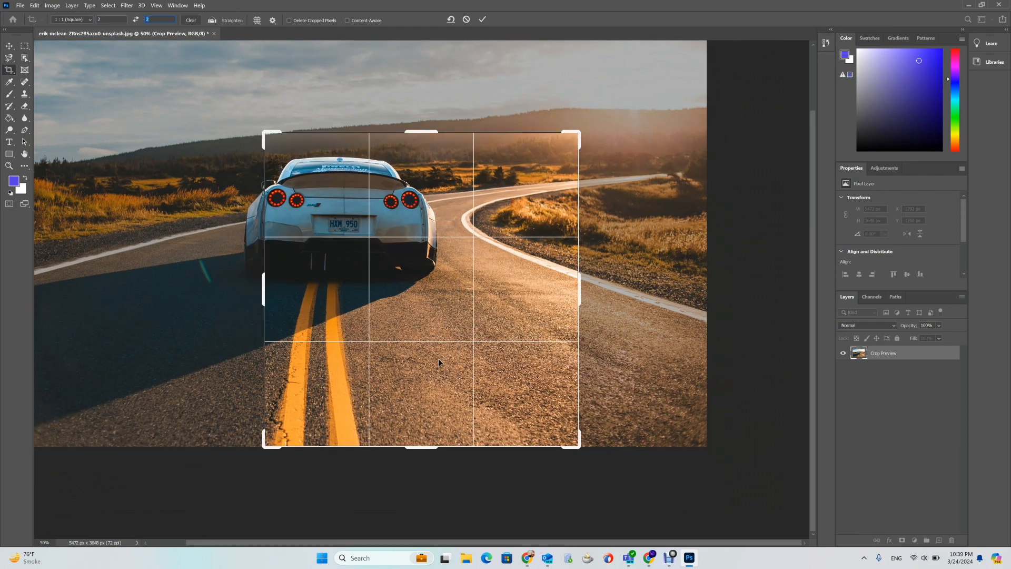
pyautogui.moveTo(579, 444); pyautogui.dragTo(491, 358)
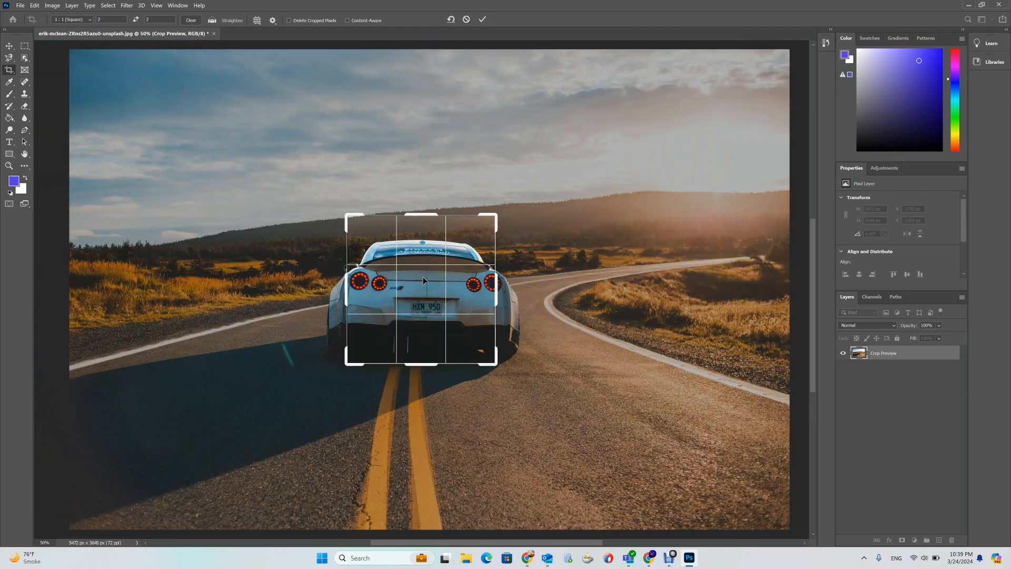
pyautogui.moveTo(444, 274)
pyautogui.mouseDown()
pyautogui.moveTo(399, 273)
pyautogui.moveTo(397, 283)
pyautogui.moveTo(428, 283)
pyautogui.mouseUp()
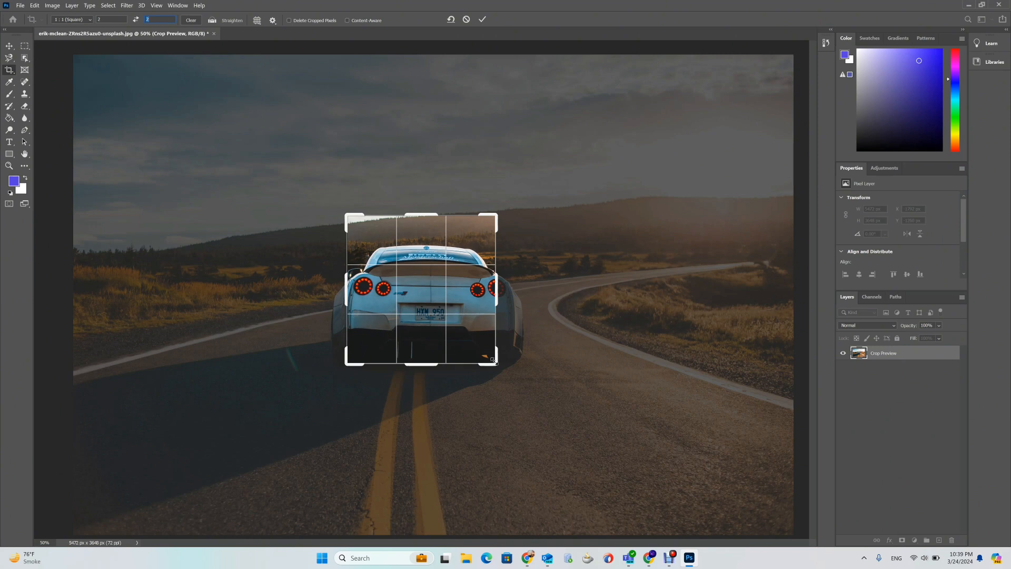
pyautogui.moveTo(507, 375); pyautogui.dragTo(512, 380)
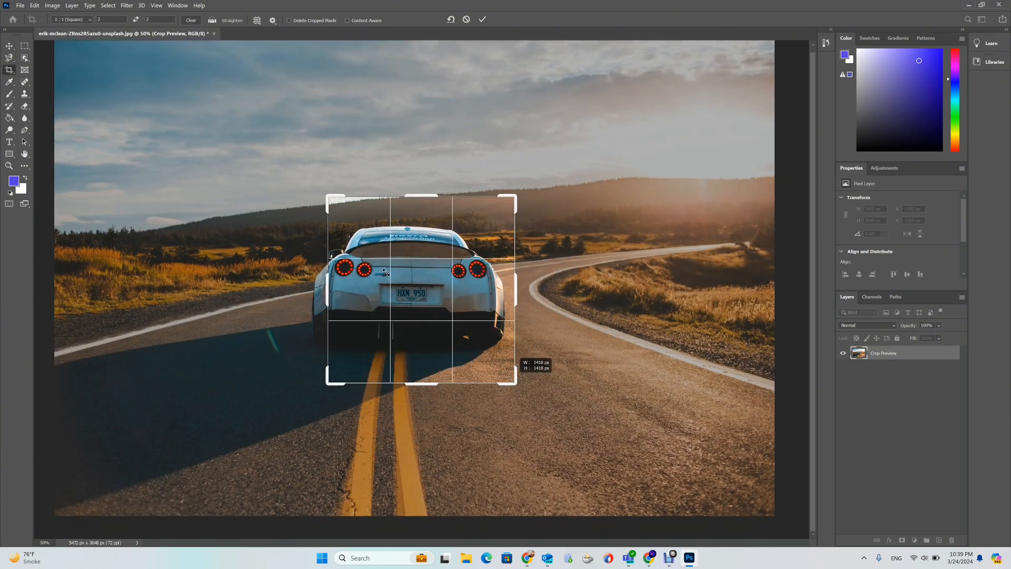
pyautogui.moveTo(328, 195); pyautogui.dragTo(307, 183)
# - Switch the crop ratio to Original Ratio and enlarge the crop box around the car
pyautogui.click(75, 22)
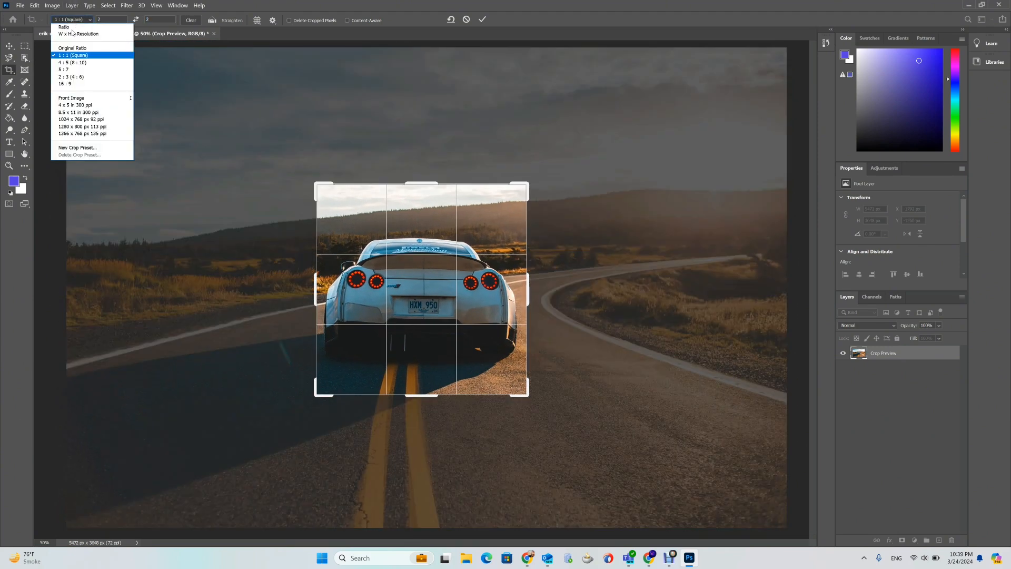
pyautogui.click(77, 49)
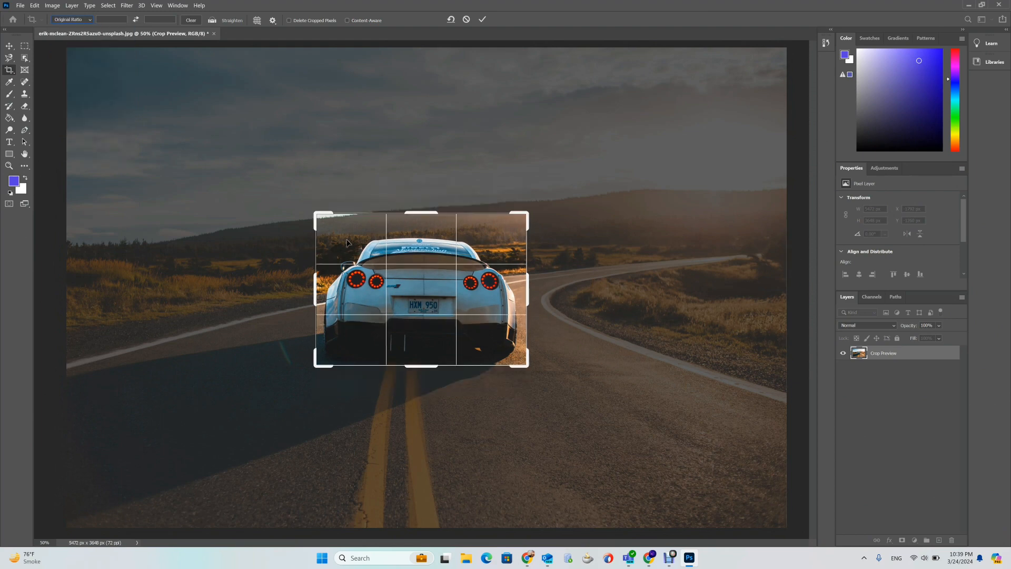
pyautogui.moveTo(316, 217); pyautogui.dragTo(294, 203)
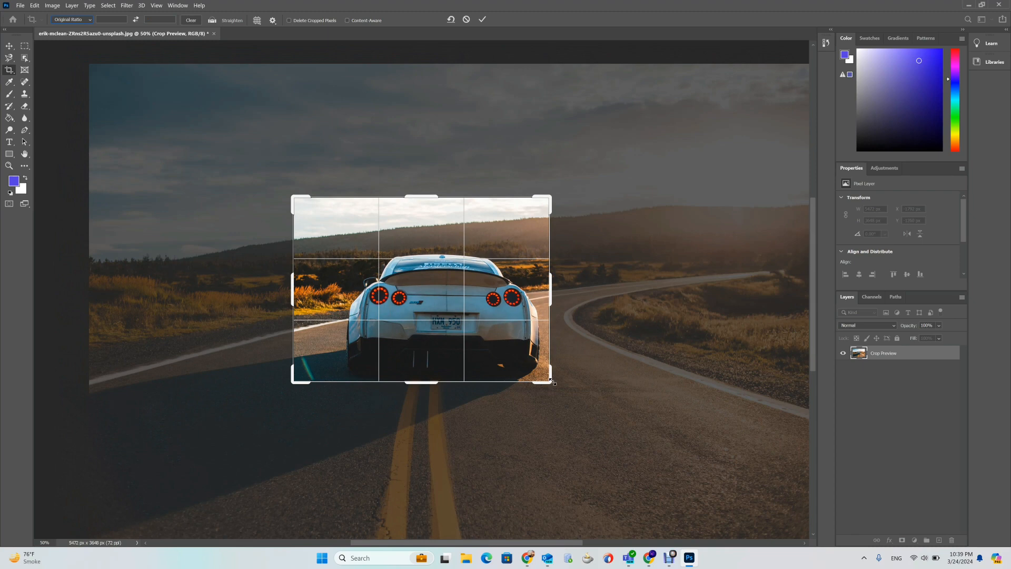
pyautogui.moveTo(549, 381); pyautogui.dragTo(574, 371)
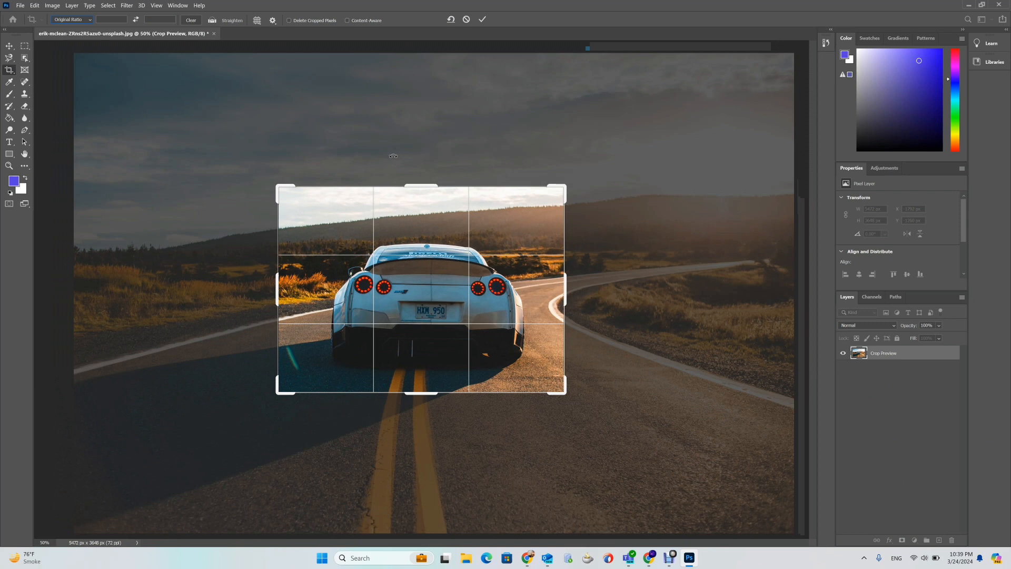
# - Switch the crop preset to W x H x Resolution and reshape the crop box into a narrow strip above the car
pyautogui.click(85, 21)
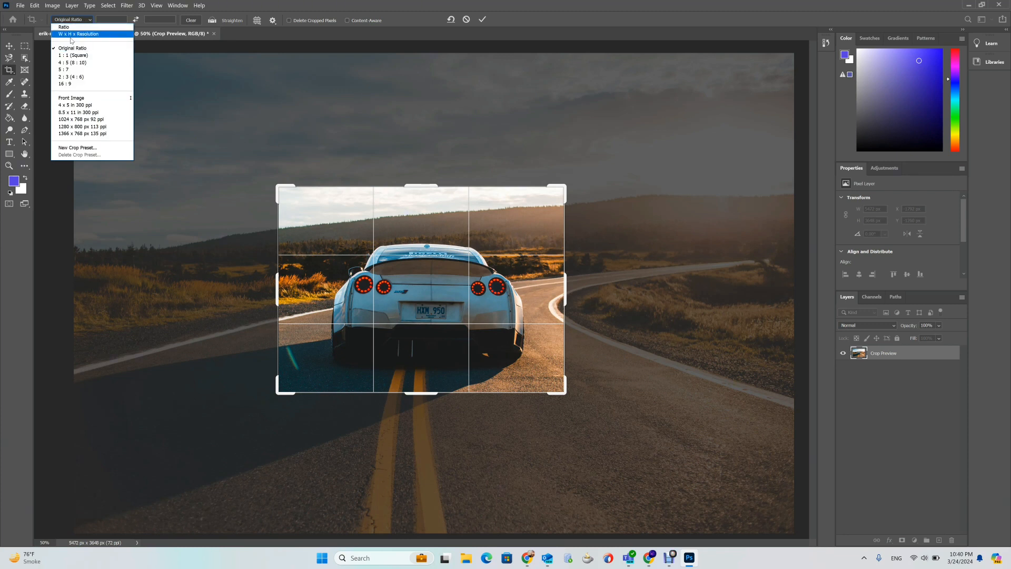
pyautogui.click(72, 34)
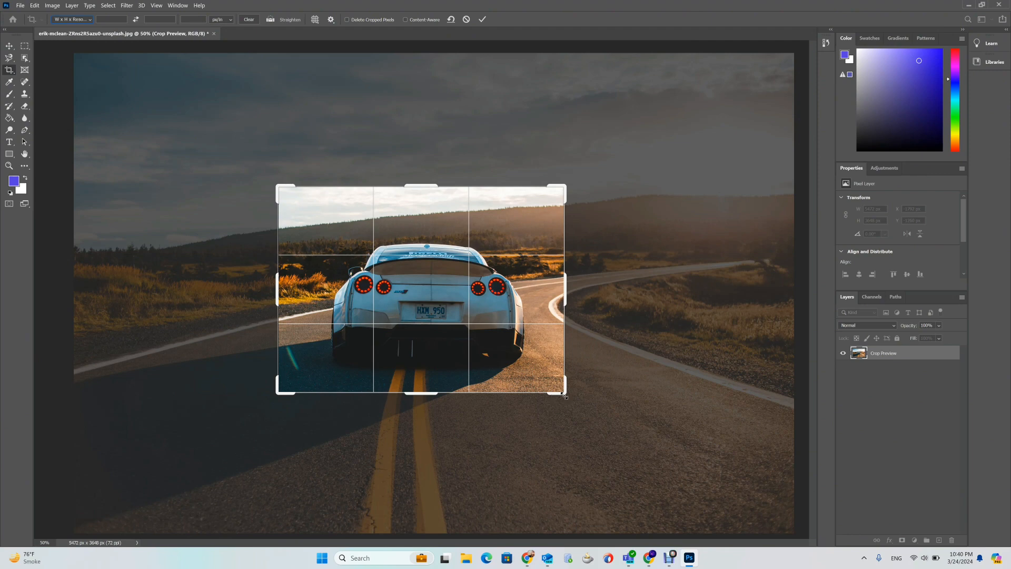
pyautogui.moveTo(565, 395); pyautogui.dragTo(565, 394)
pyautogui.moveTo(563, 393); pyautogui.dragTo(557, 329)
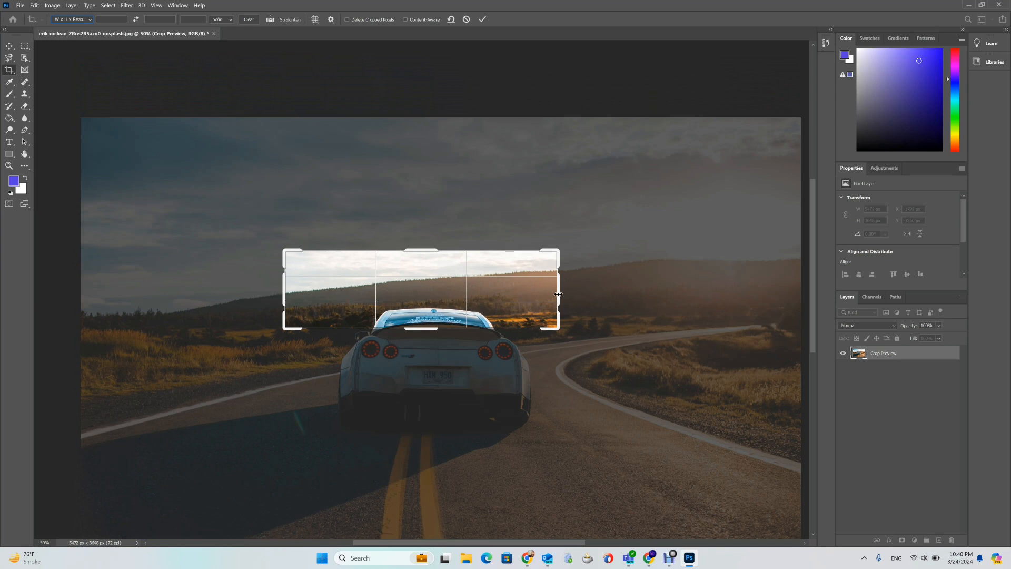
pyautogui.moveTo(559, 288); pyautogui.dragTo(465, 289)
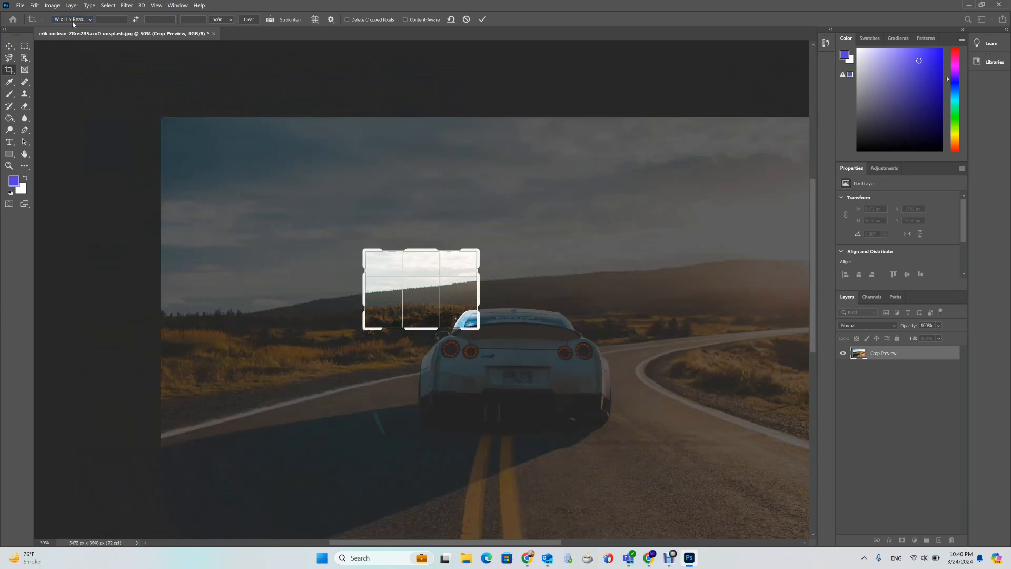
# - Undo the last crop box change and commit the crop
pyautogui.press('ctrl')
pyautogui.hotkey('ctrl', 'z')
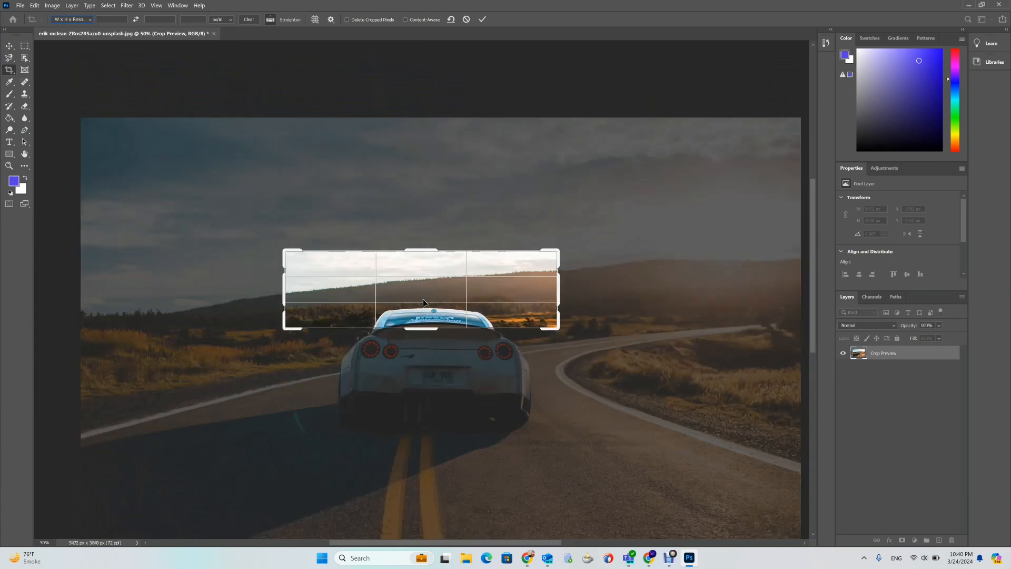
pyautogui.hotkey('ctrl', 'shift', 'z')
pyautogui.hotkey('ctrl', 'z')
pyautogui.click(483, 20)
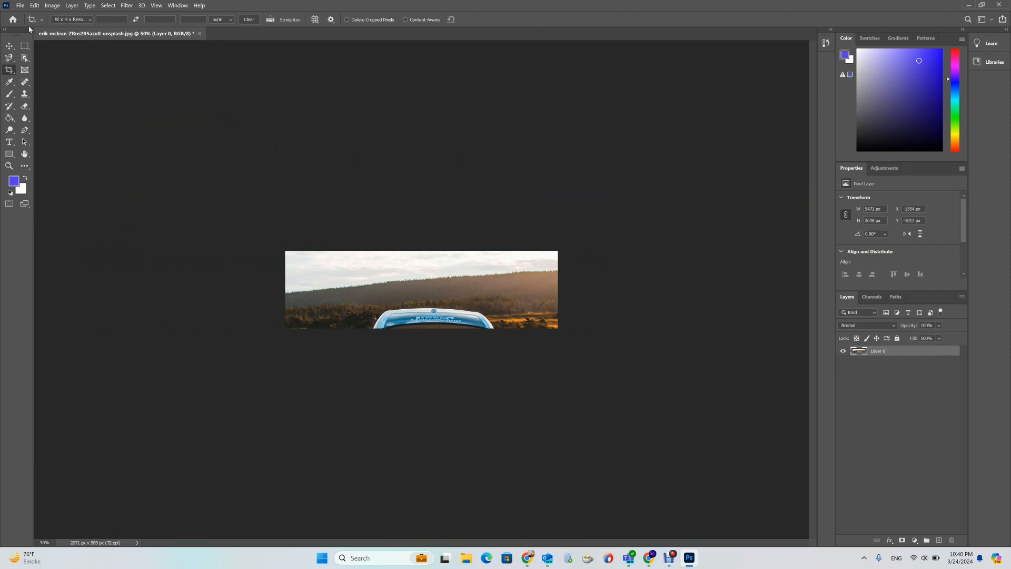
# - Revert the image to its last saved state
pyautogui.click(20, 6)
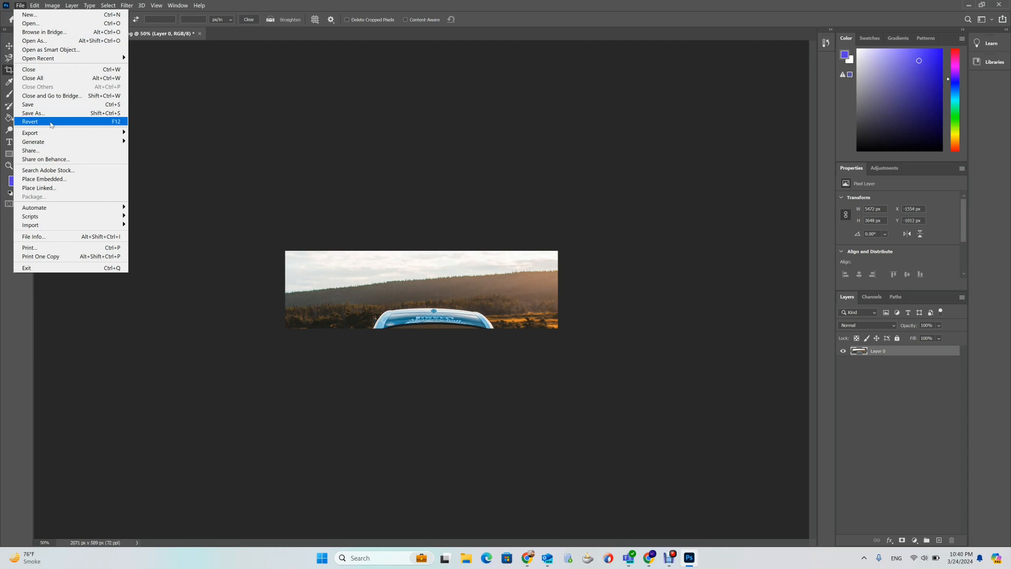
pyautogui.click(51, 125)
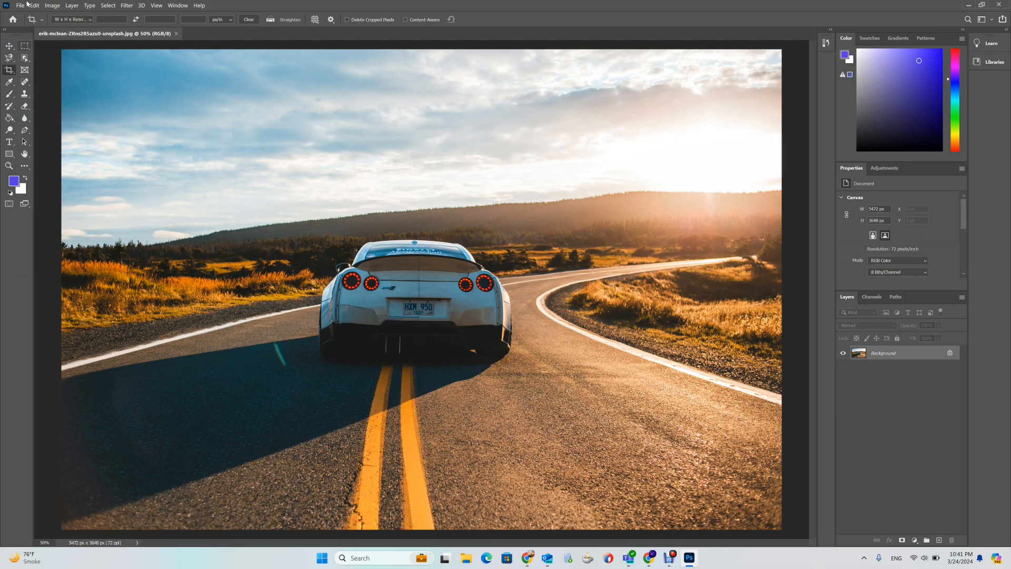
pyautogui.click(62, 20)
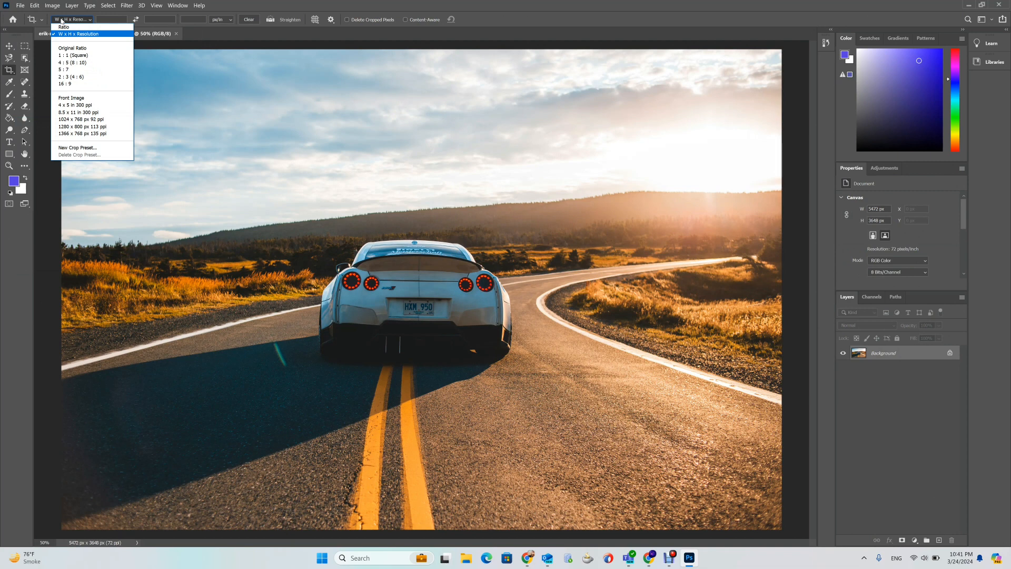
pyautogui.click(61, 19)
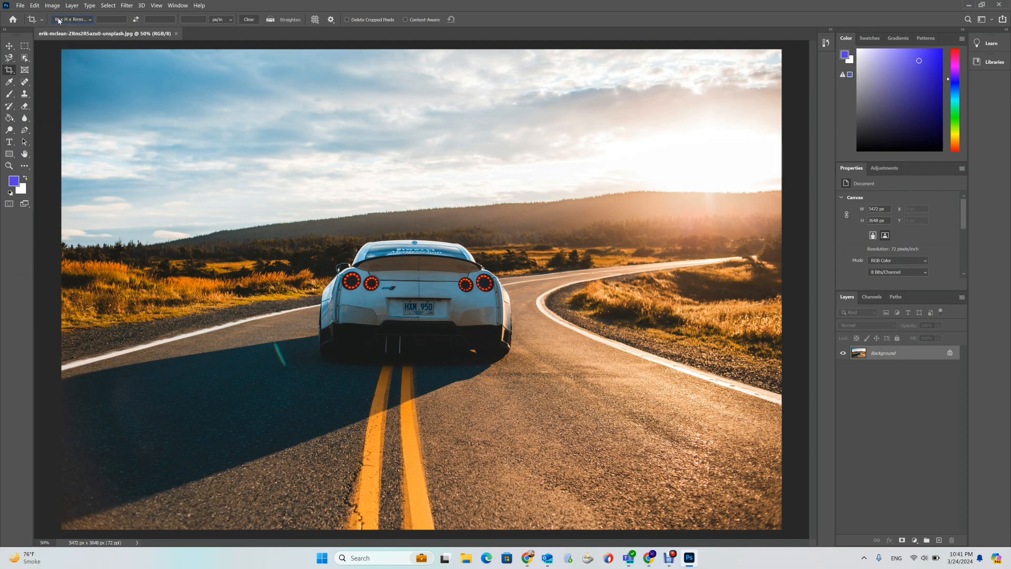
# - Straighten the photo by drawing a line along the horizon, commit the crop, and undo it
pyautogui.click(59, 20)
pyautogui.click(59, 20)
pyautogui.click(272, 21)
pyautogui.moveTo(61, 251); pyautogui.dragTo(779, 189)
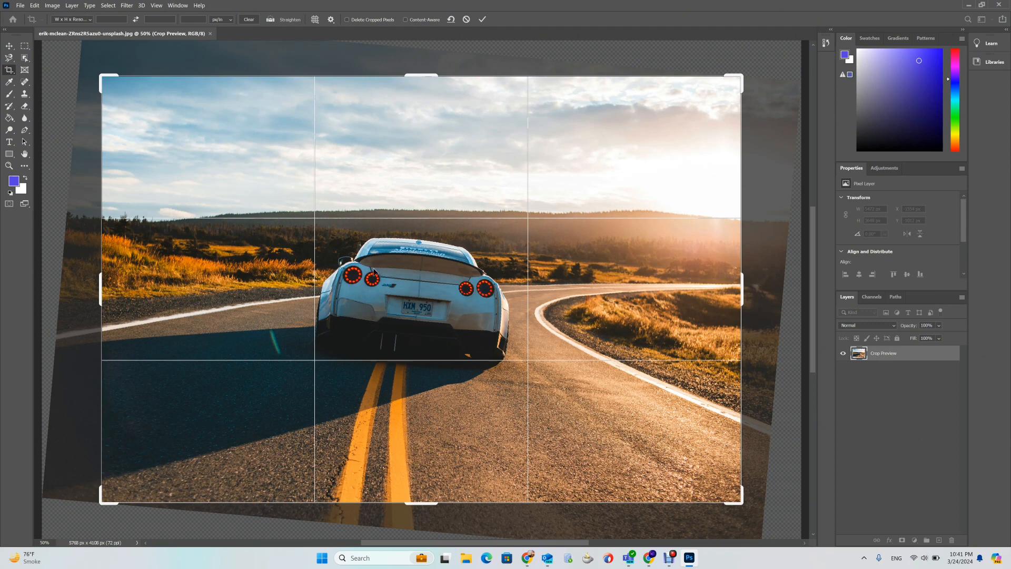
pyautogui.click(482, 20)
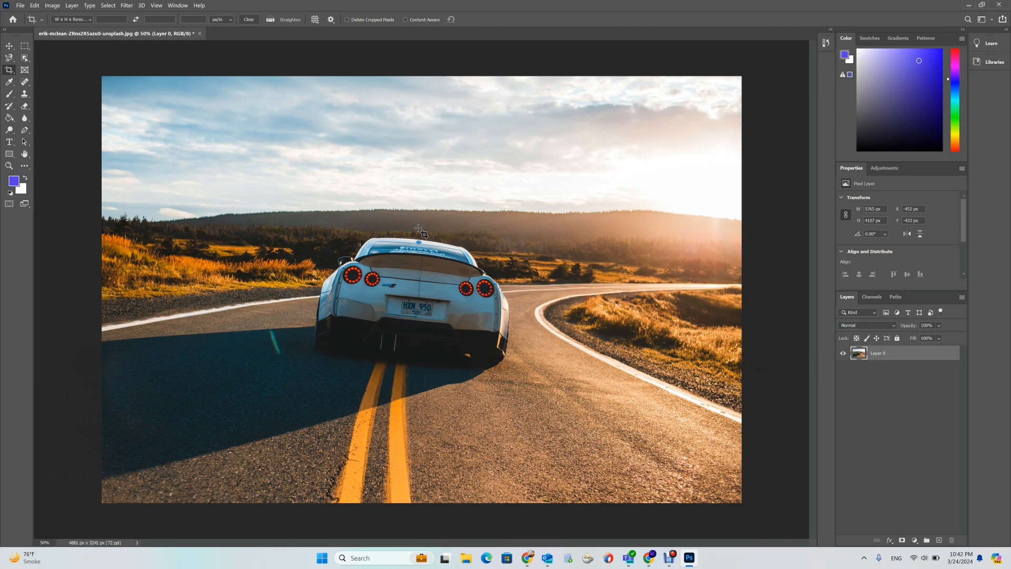
pyautogui.hotkey('ctrl', 'z')
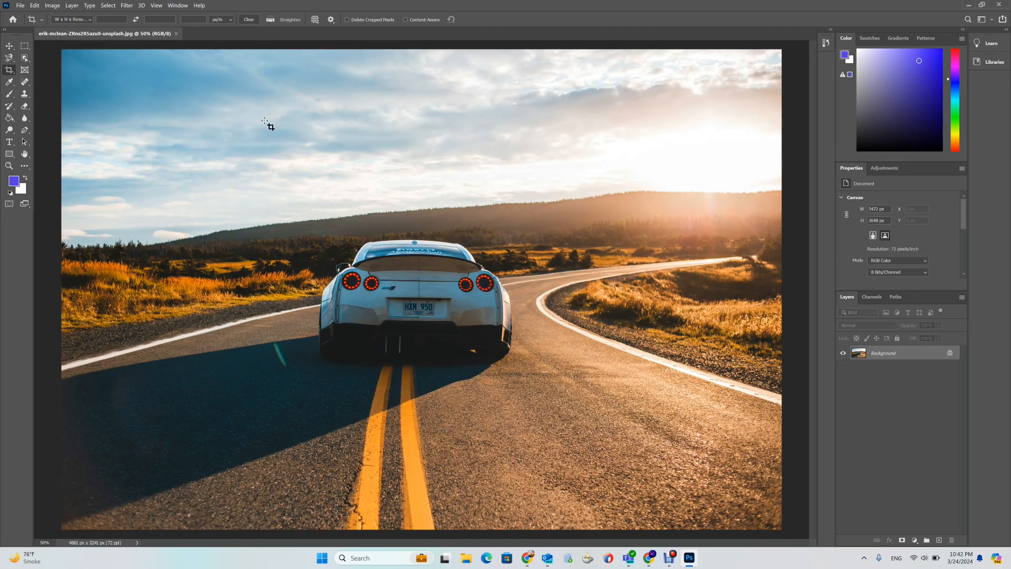
# - Crop the photo tightly around the car by pulling in the upper-left and lower-right corners, and commit
pyautogui.click(10, 70)
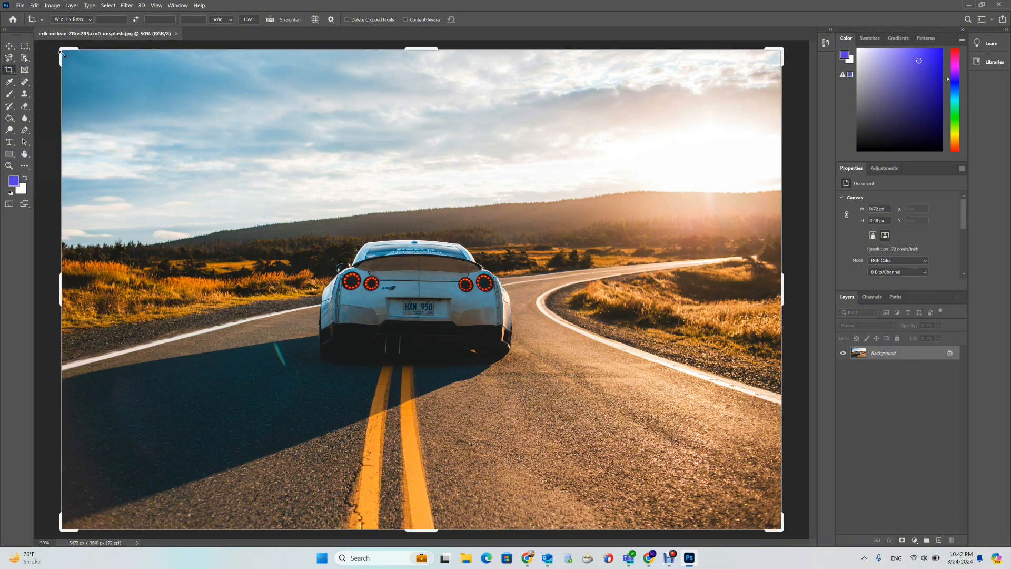
pyautogui.moveTo(61, 51); pyautogui.dragTo(179, 131)
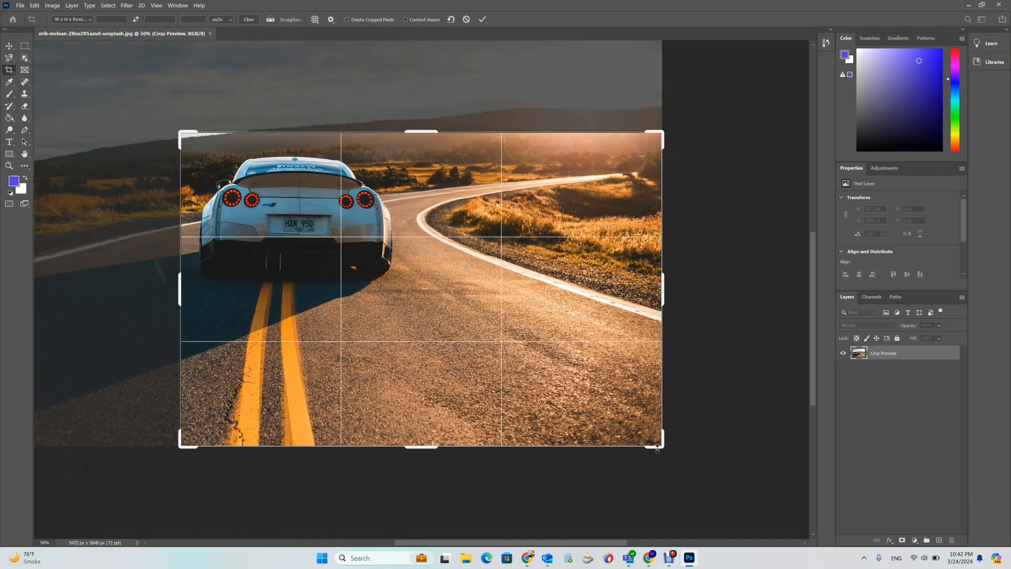
pyautogui.moveTo(665, 445); pyautogui.dragTo(538, 373)
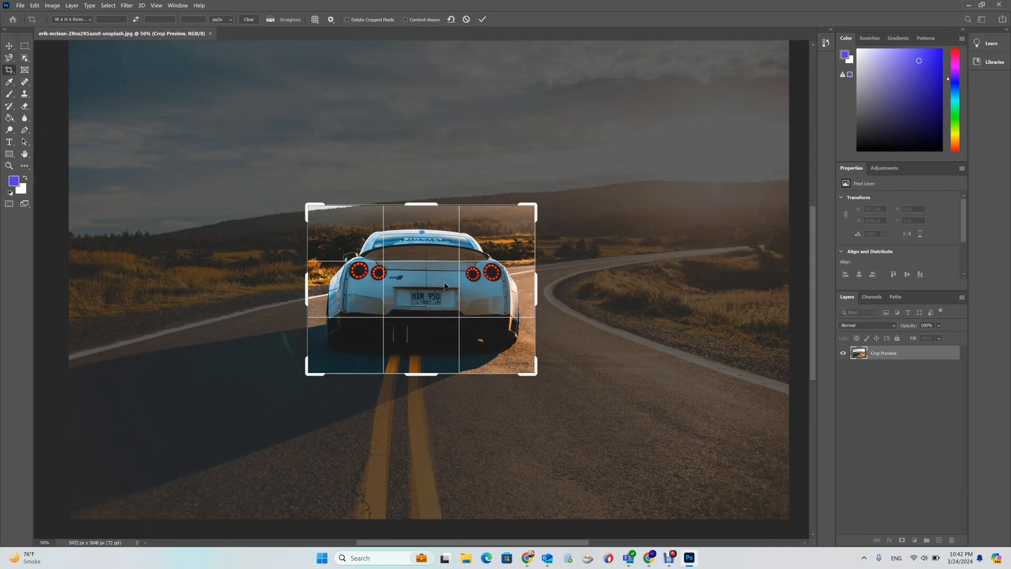
pyautogui.press('Return')
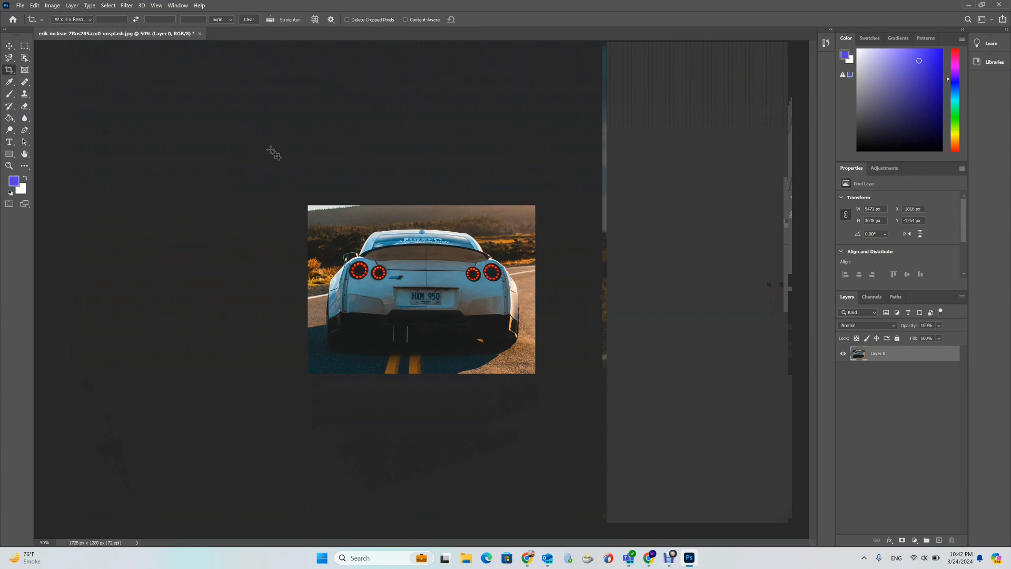
# - Reopen the crop and enlarge the box beyond the car to bring back the previously cropped areas
pyautogui.click(9, 71)
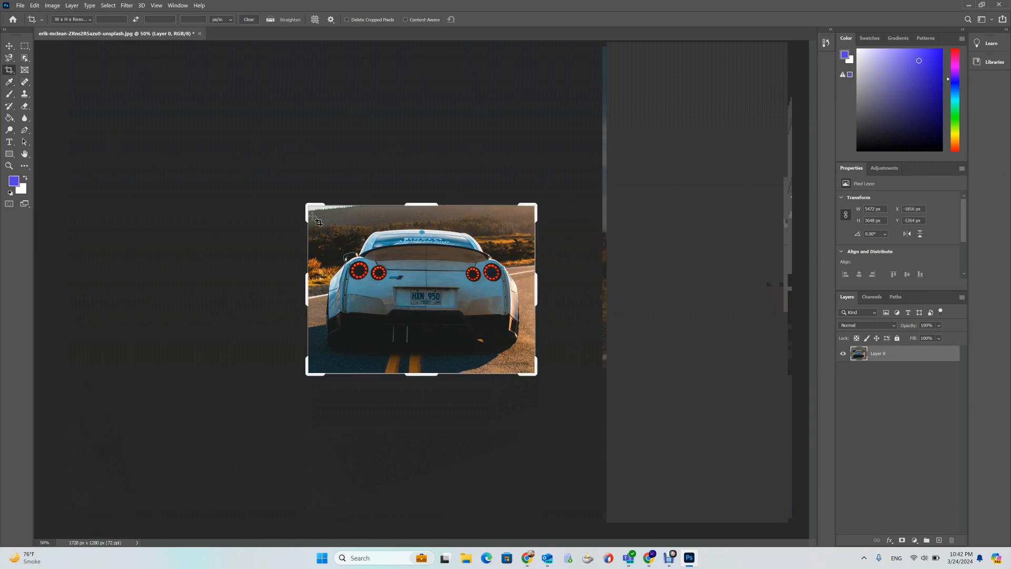
pyautogui.moveTo(308, 205); pyautogui.dragTo(259, 189)
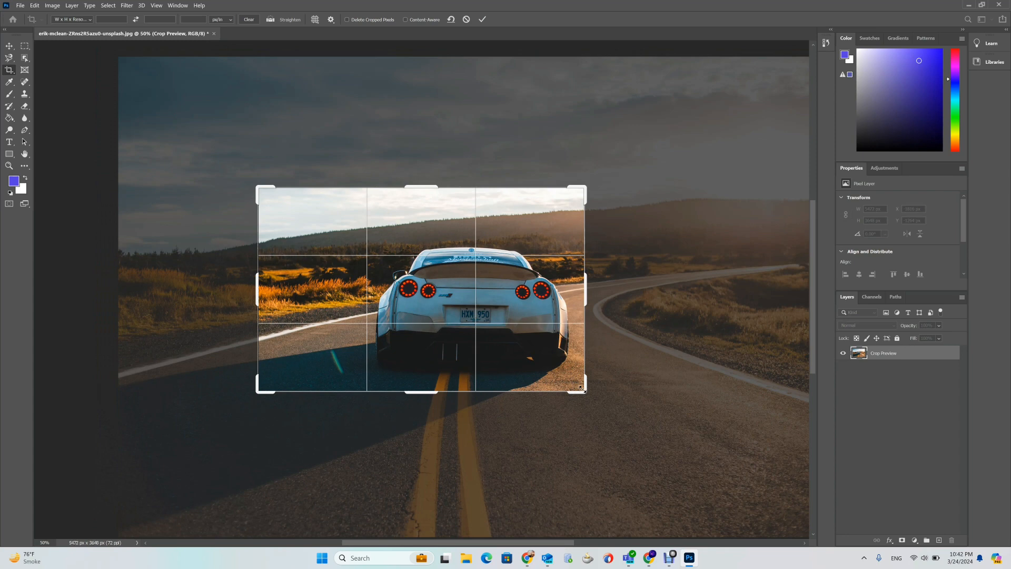
pyautogui.moveTo(582, 389); pyautogui.dragTo(621, 395)
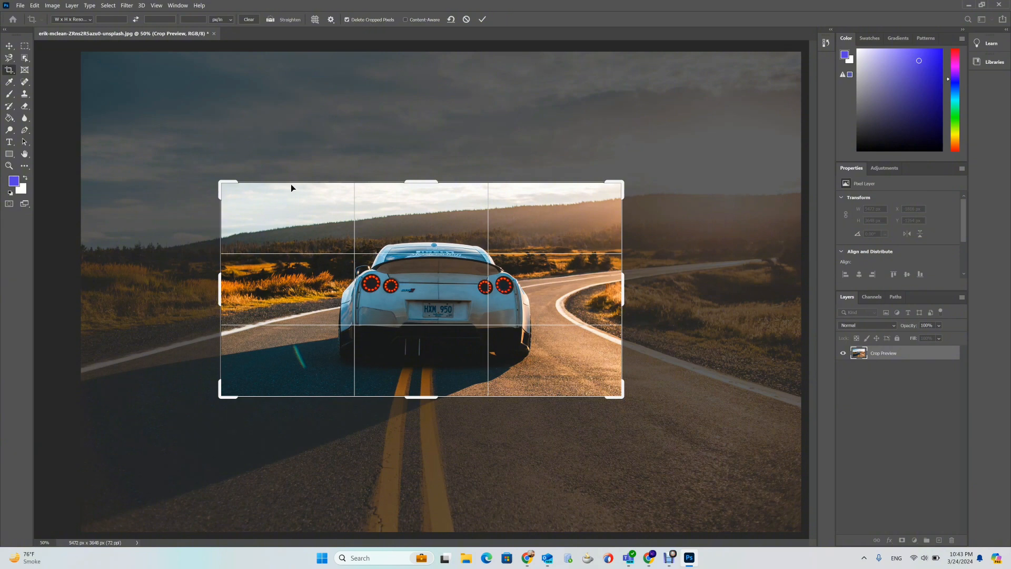
# - Enable Delete Cropped Pixels, tighten the crop box around the car again, and commit the crop
pyautogui.moveTo(220, 182); pyautogui.dragTo(271, 200)
pyautogui.moveTo(570, 379); pyautogui.dragTo(530, 367)
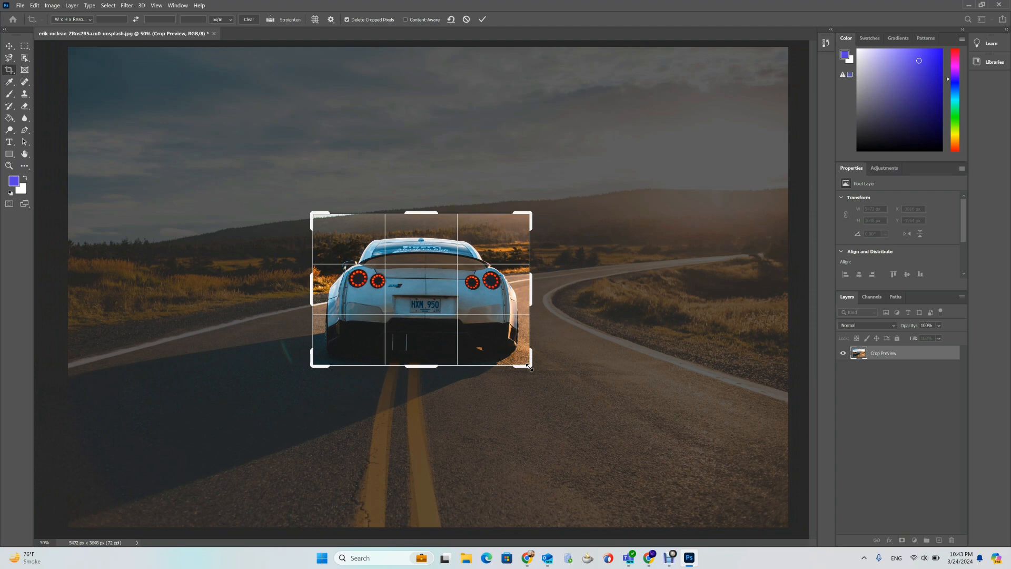
pyautogui.press('Return')
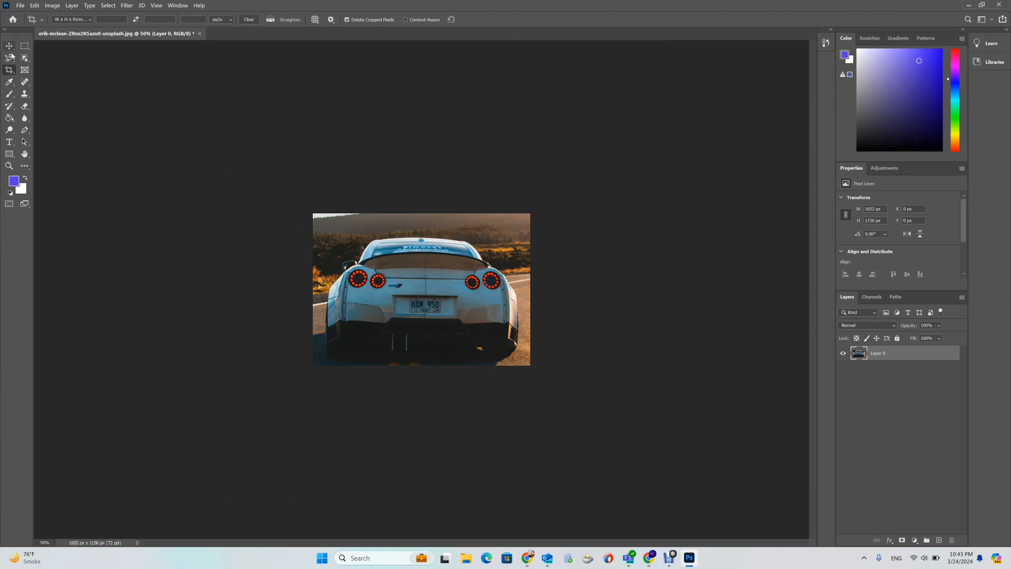
# - Try enlarging the crop box beyond the car's edges, then undo the enlargement
pyautogui.click(8, 71)
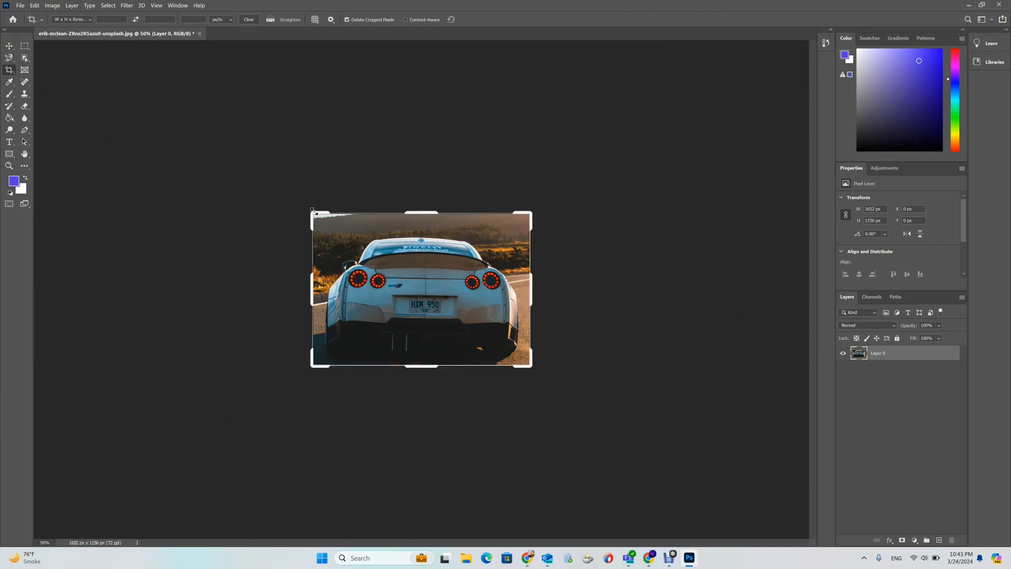
pyautogui.moveTo(312, 210); pyautogui.dragTo(261, 188)
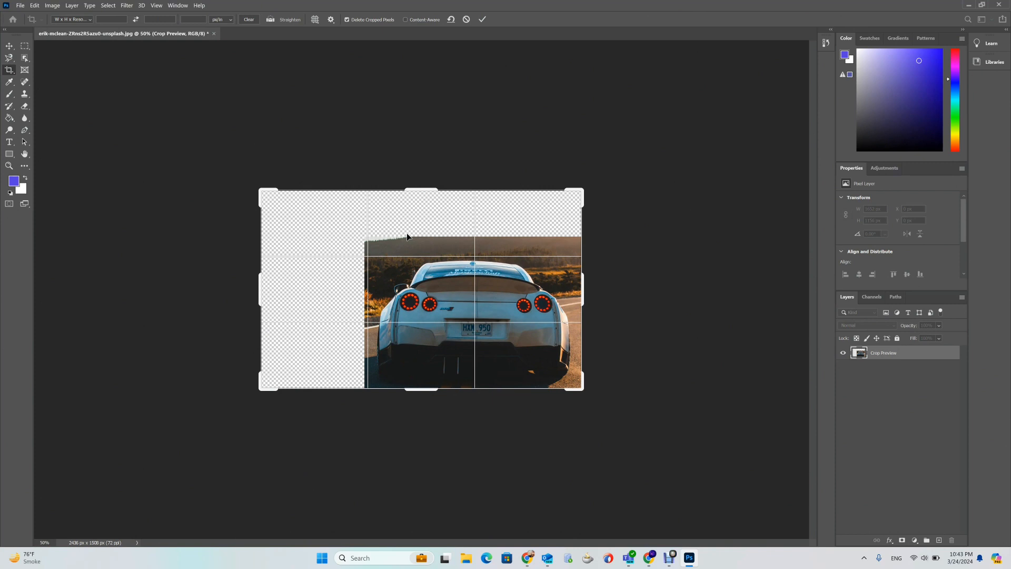
pyautogui.hotkey('ctrl', 'z')
pyautogui.hotkey('ctrl', 'shift', 'z')
pyautogui.hotkey('ctrl', 'z')
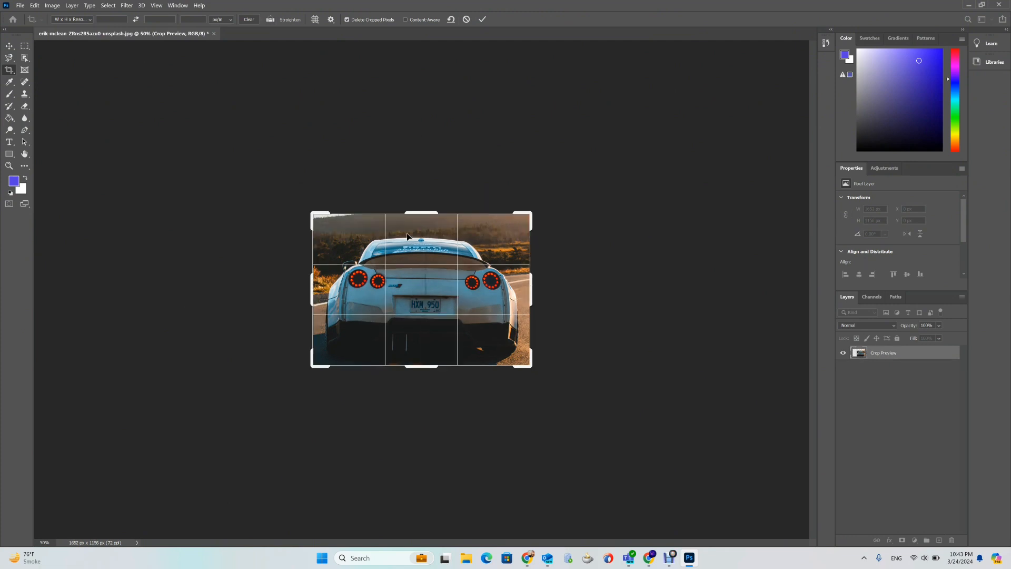
# - Close the crop and revert the image to its last saved state
pyautogui.click(20, 6)
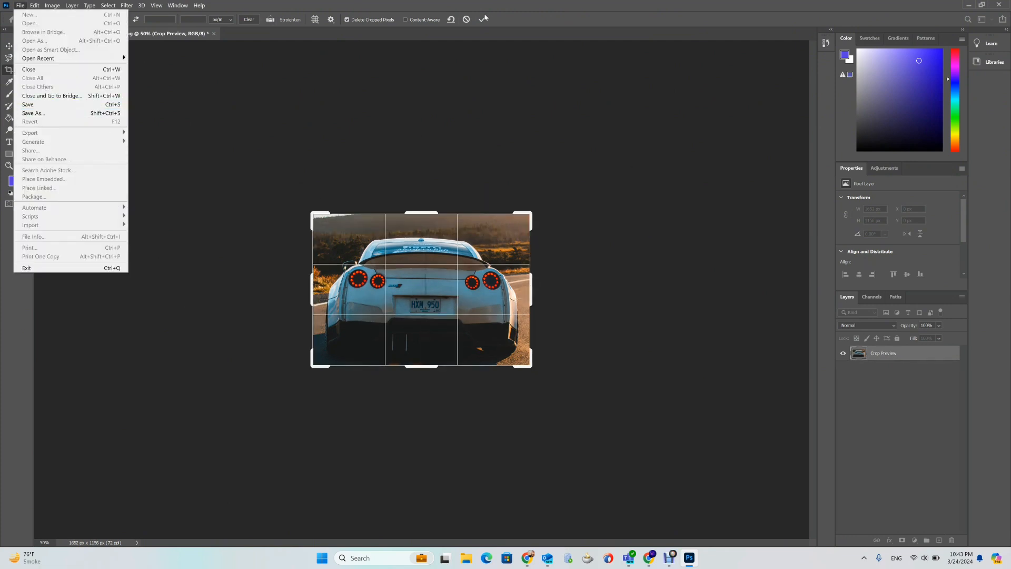
pyautogui.click(485, 18)
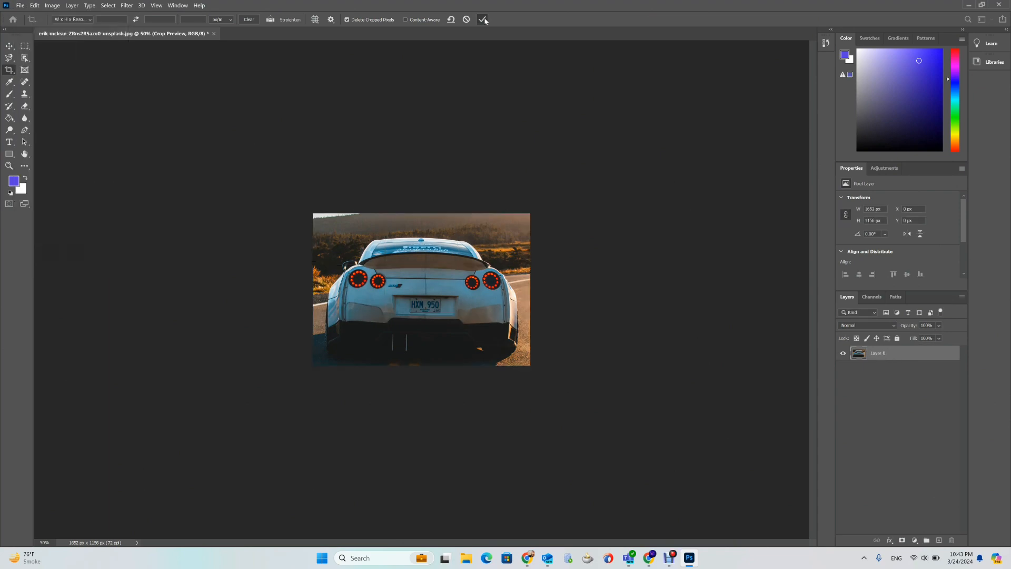
pyautogui.click(20, 5)
pyautogui.click(51, 125)
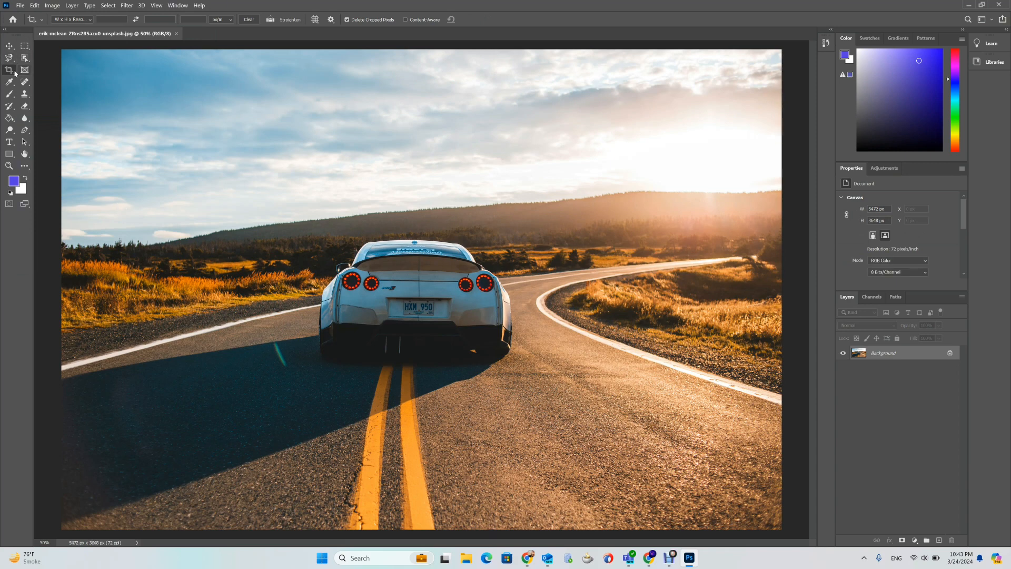
# - Straighten the photo by drawing a line along the horizon and commit the crop
pyautogui.click(271, 20)
pyautogui.moveTo(59, 246); pyautogui.dragTo(774, 192)
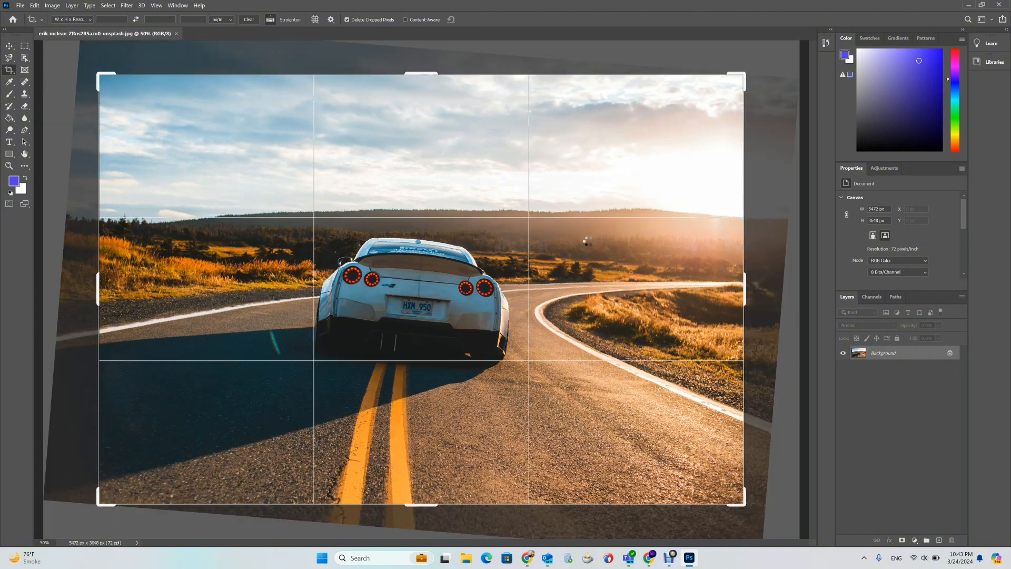
pyautogui.click(483, 19)
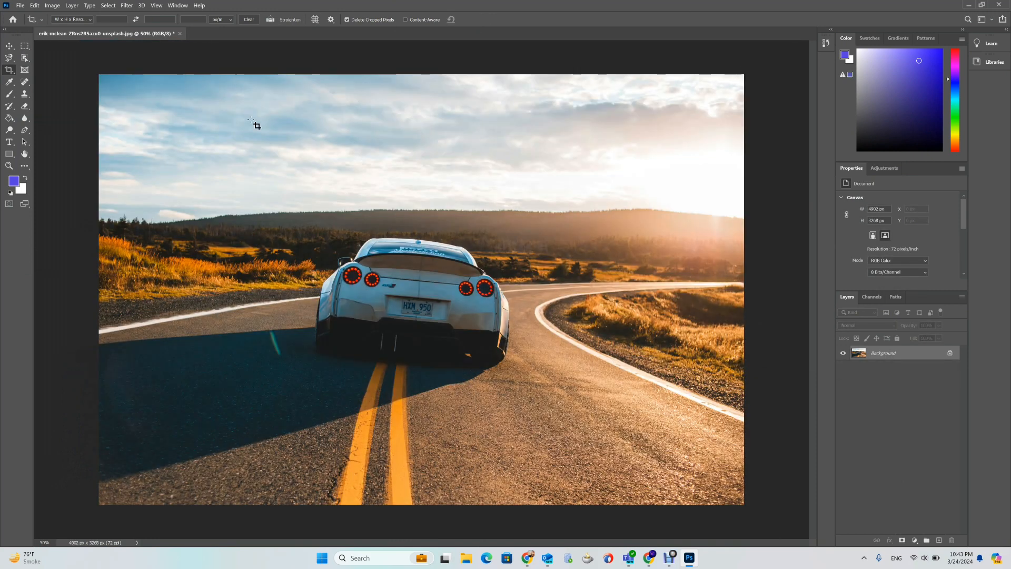
# - Crop with the Rule of Thirds overlay by pulling the box's upper-right corner inward, commit, and undo it
pyautogui.click(315, 19)
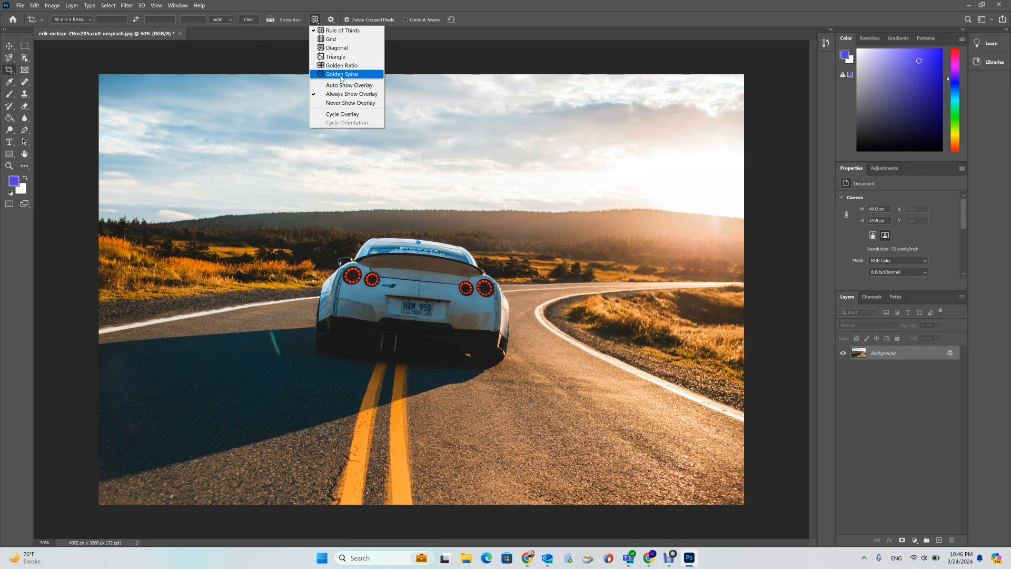
pyautogui.click(339, 31)
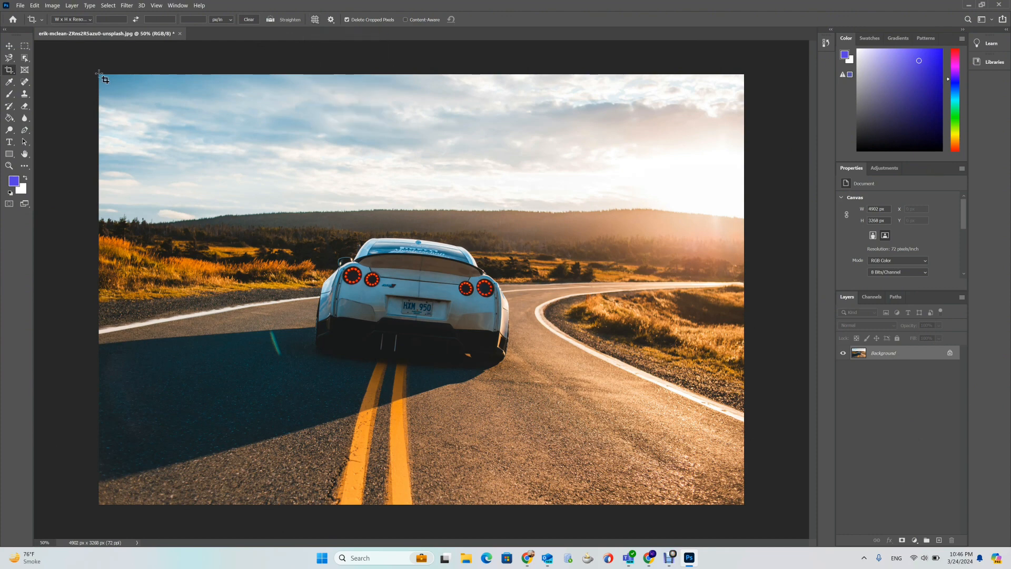
pyautogui.moveTo(99, 74); pyautogui.dragTo(749, 508)
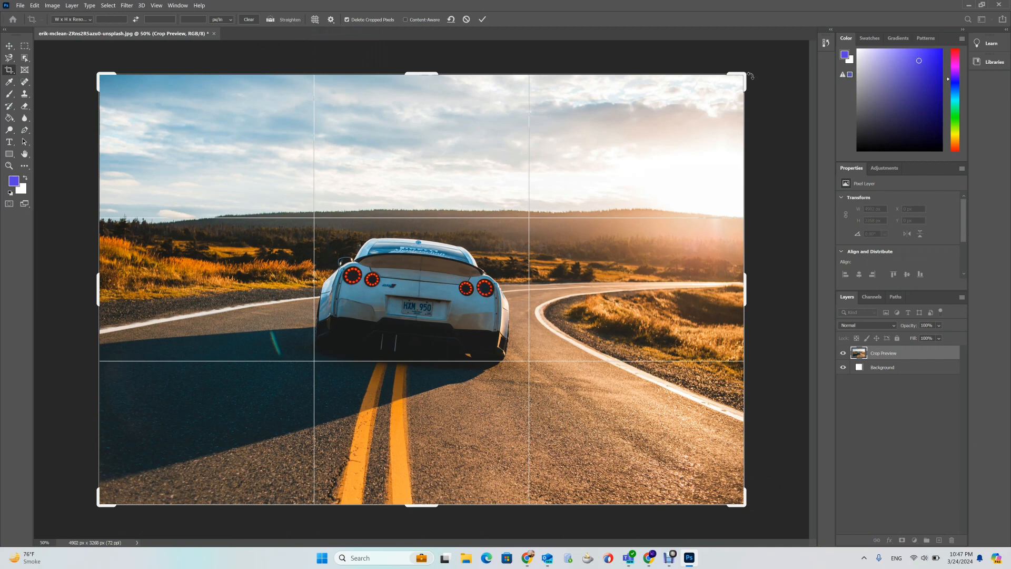
pyautogui.moveTo(742, 76); pyautogui.dragTo(657, 131)
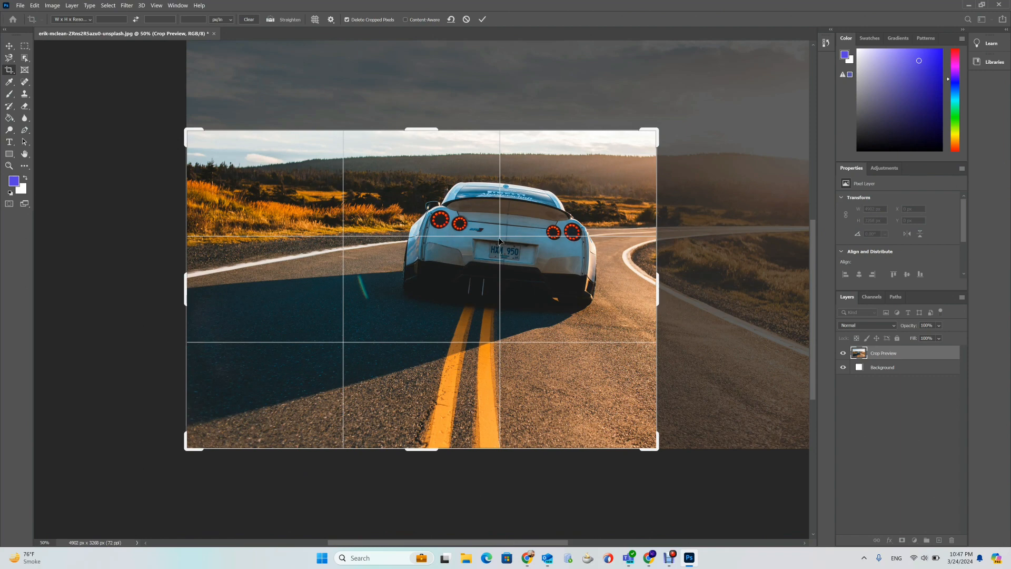
pyautogui.click(482, 19)
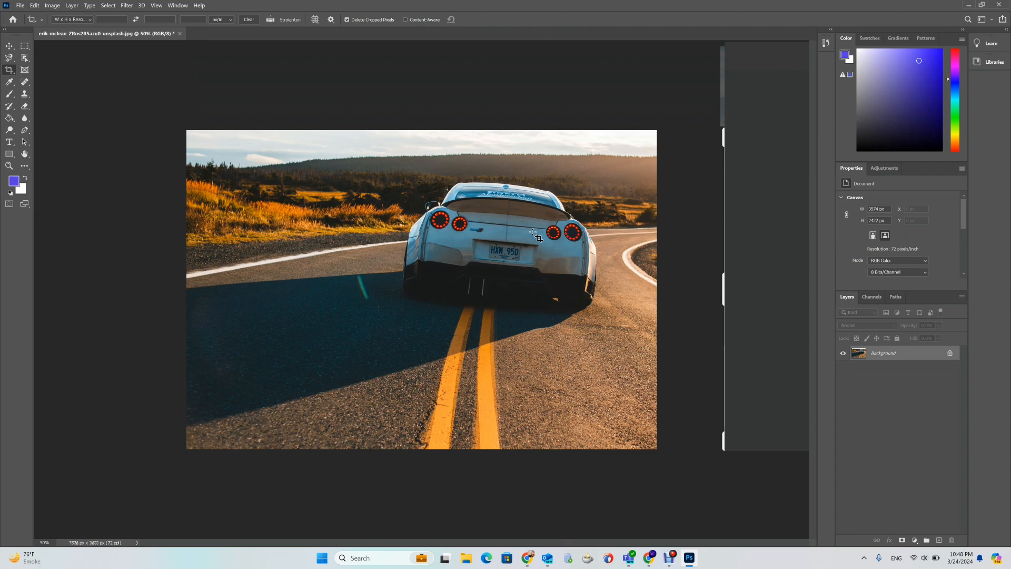
pyautogui.hotkey('ctrl', 'z')
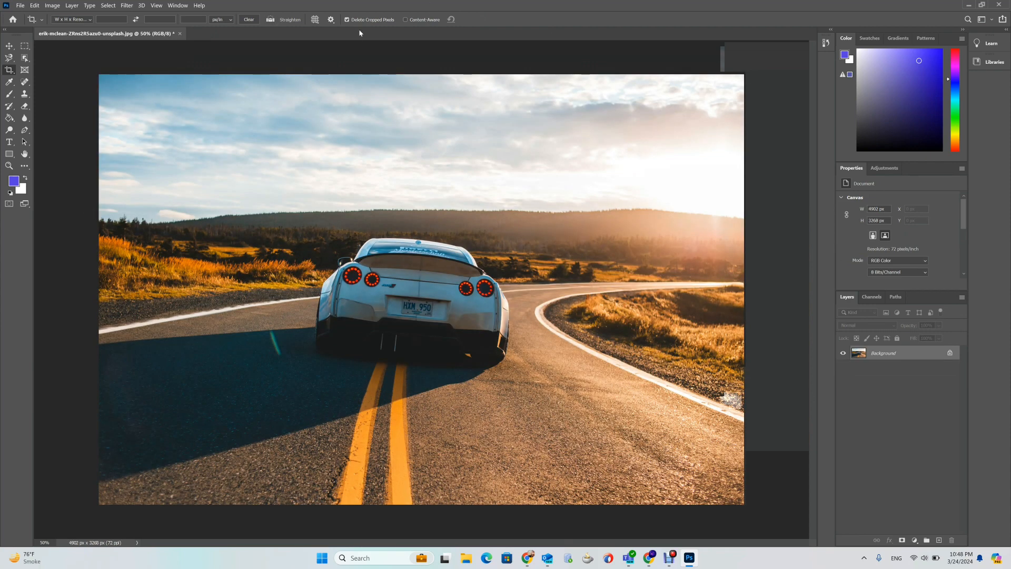
# - Switch the crop overlay to Grid and draw a crop box over the whole photo
pyautogui.click(315, 20)
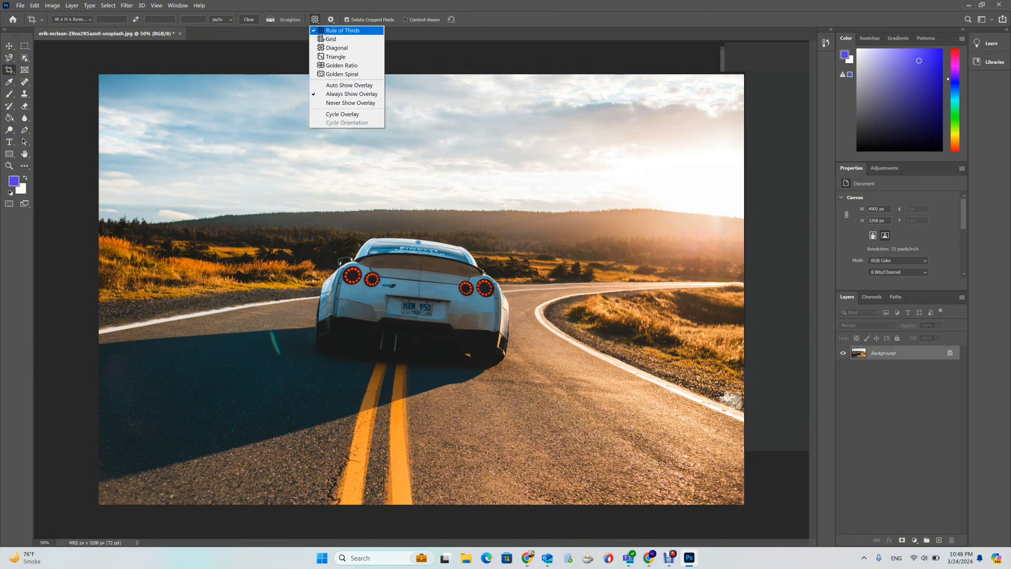
pyautogui.click(330, 39)
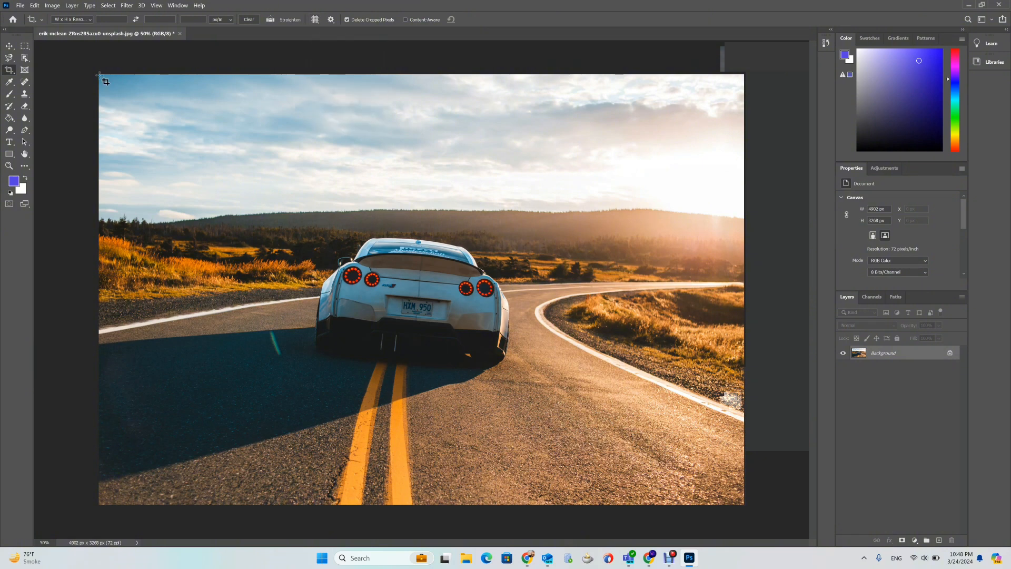
pyautogui.moveTo(106, 81); pyautogui.dragTo(744, 505)
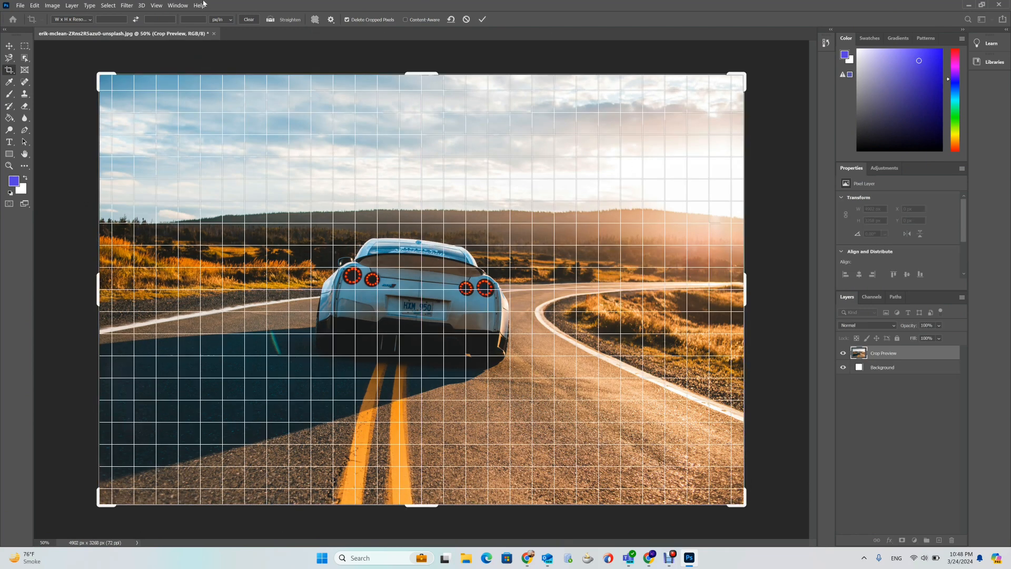
# - Switch the crop overlay to Diagonal and then to Triangle
pyautogui.click(315, 19)
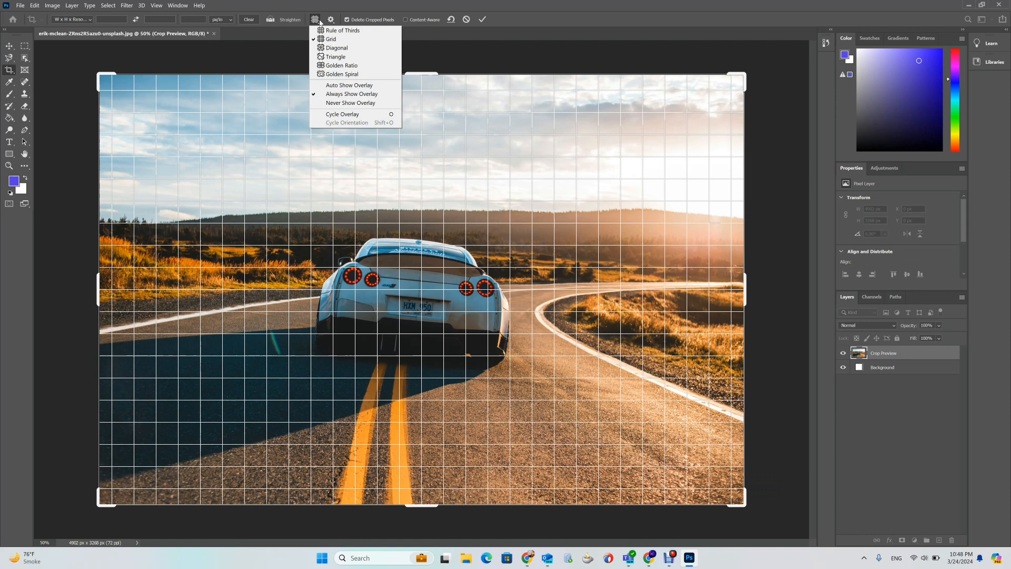
pyautogui.click(329, 48)
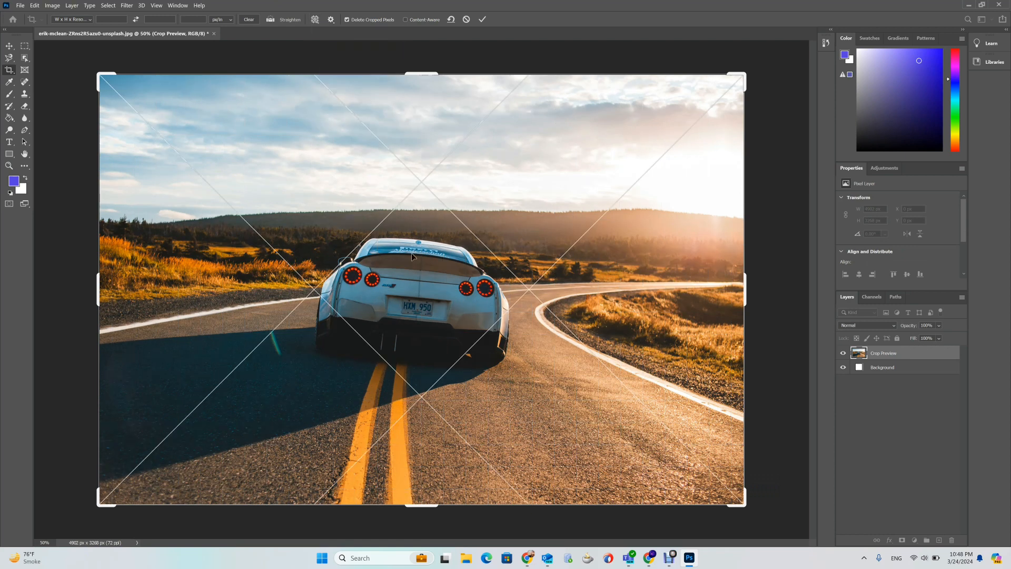
pyautogui.click(315, 20)
pyautogui.click(336, 56)
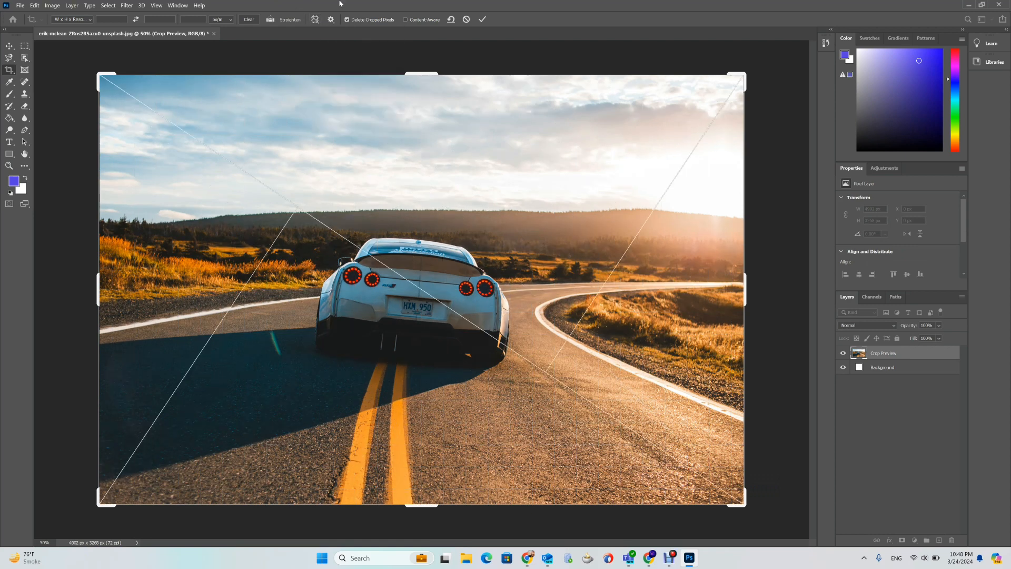
# - Switch the crop overlay to Golden Ratio and then to Golden Spiral
pyautogui.click(318, 21)
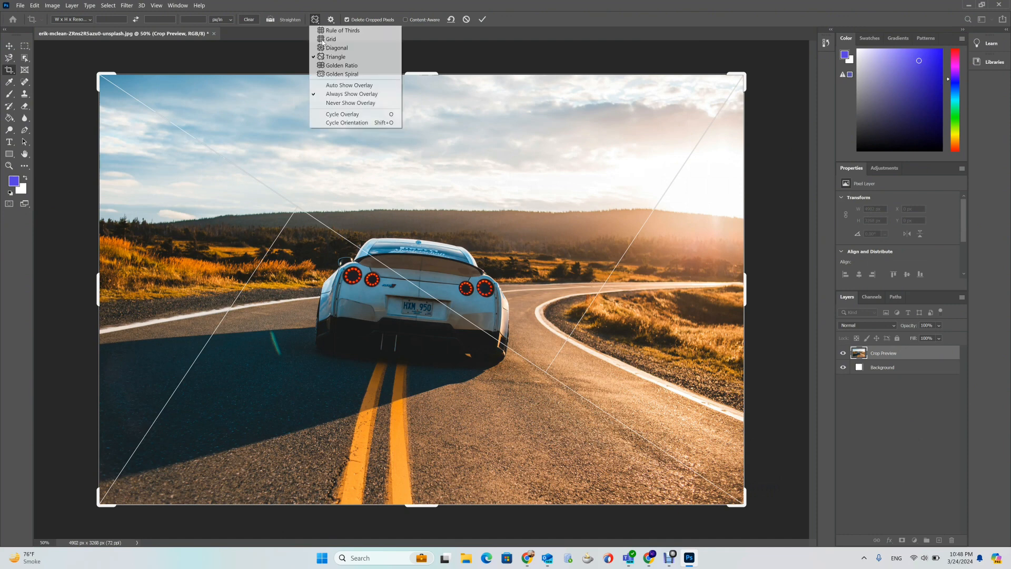
pyautogui.click(341, 66)
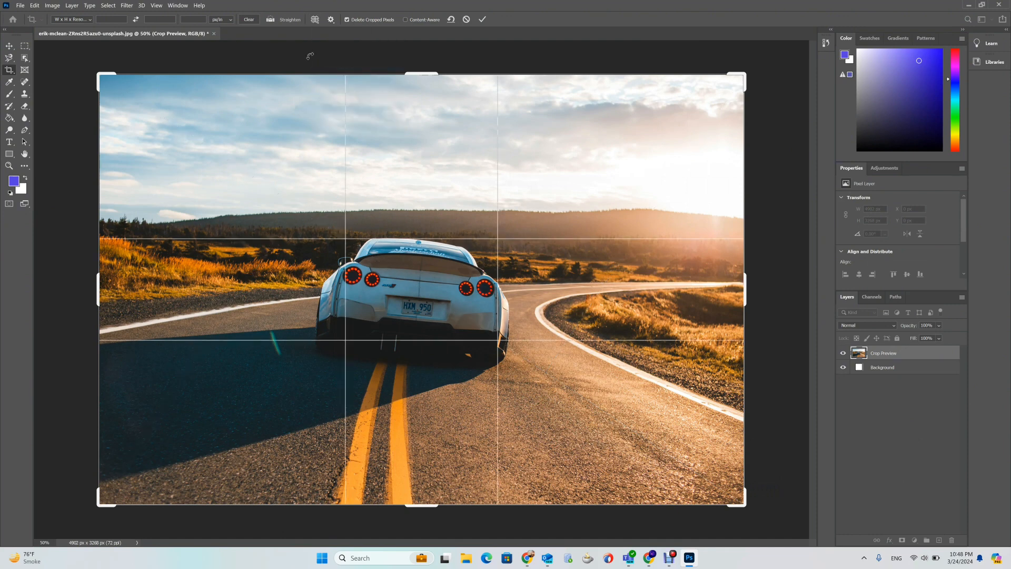
pyautogui.click(314, 20)
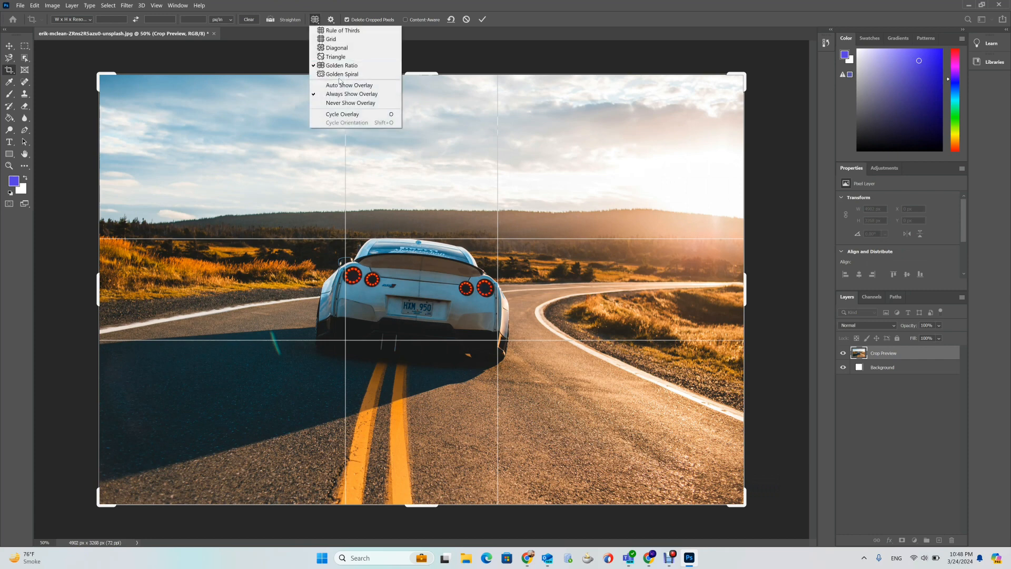
pyautogui.click(342, 74)
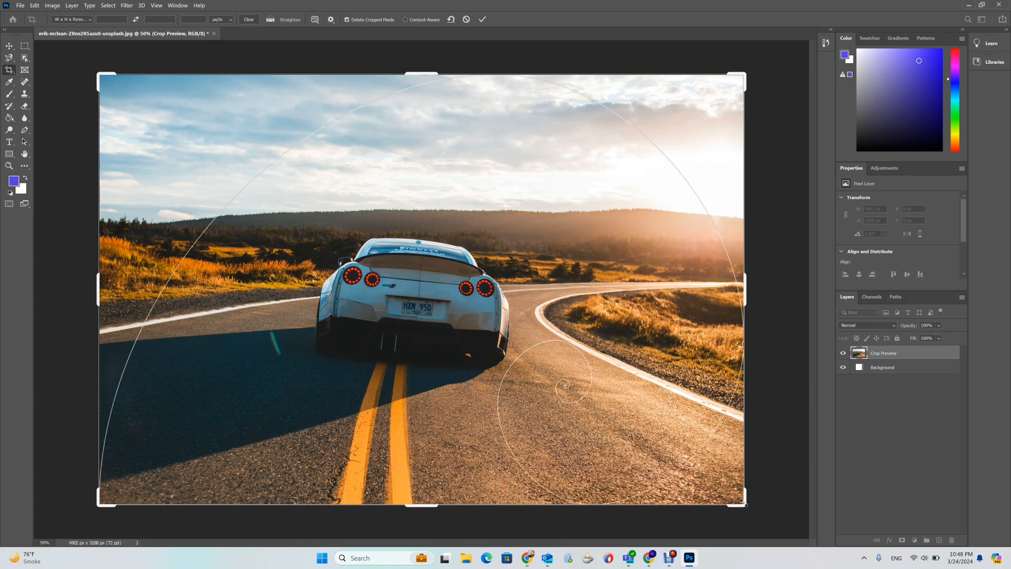
# - Crop with the Golden Spiral overlay by pulling the box's lower-right corner inward, commit, and undo it
pyautogui.moveTo(743, 503); pyautogui.dragTo(645, 445)
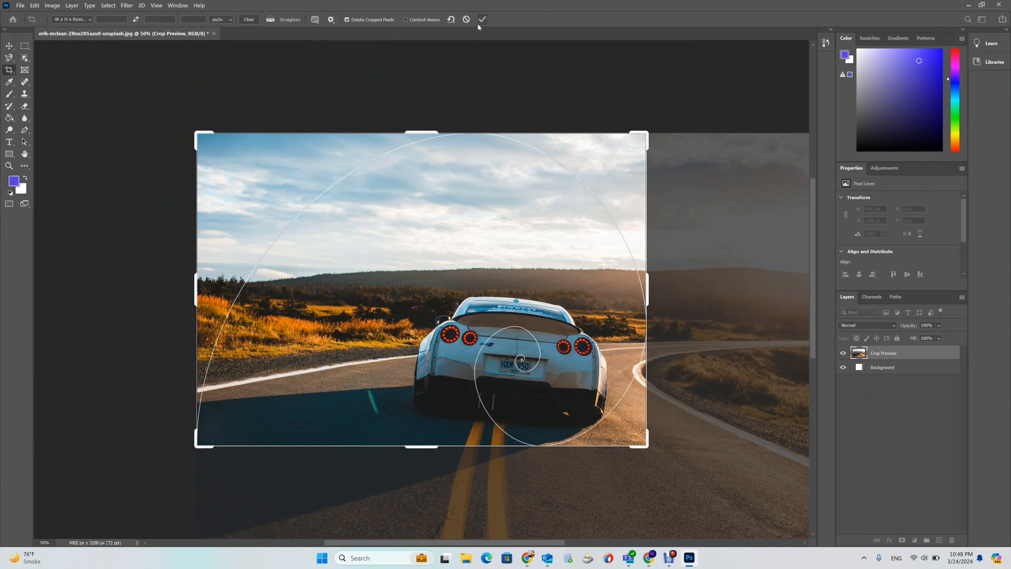
pyautogui.click(479, 24)
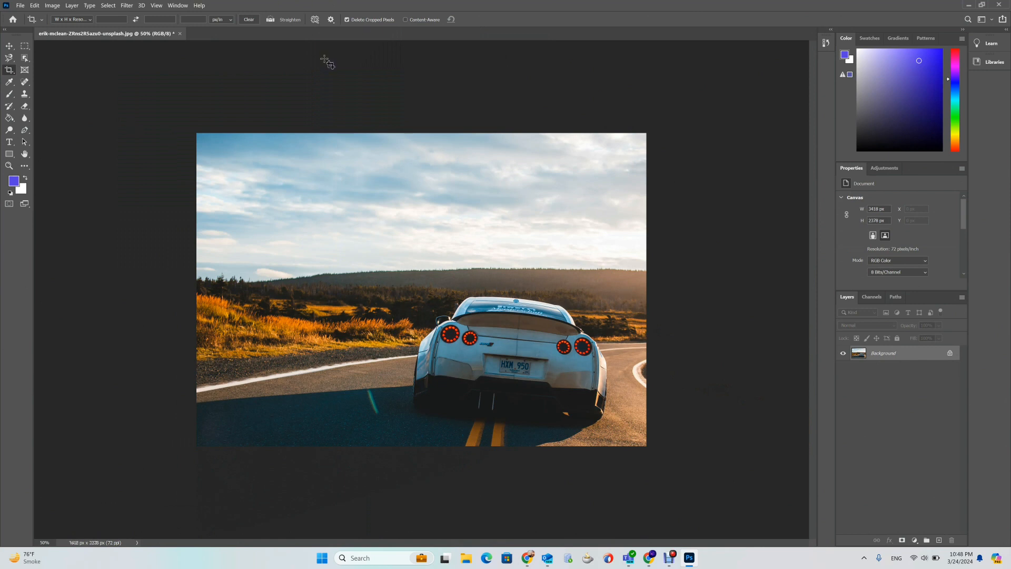
pyautogui.hotkey('ctrl', 'z')
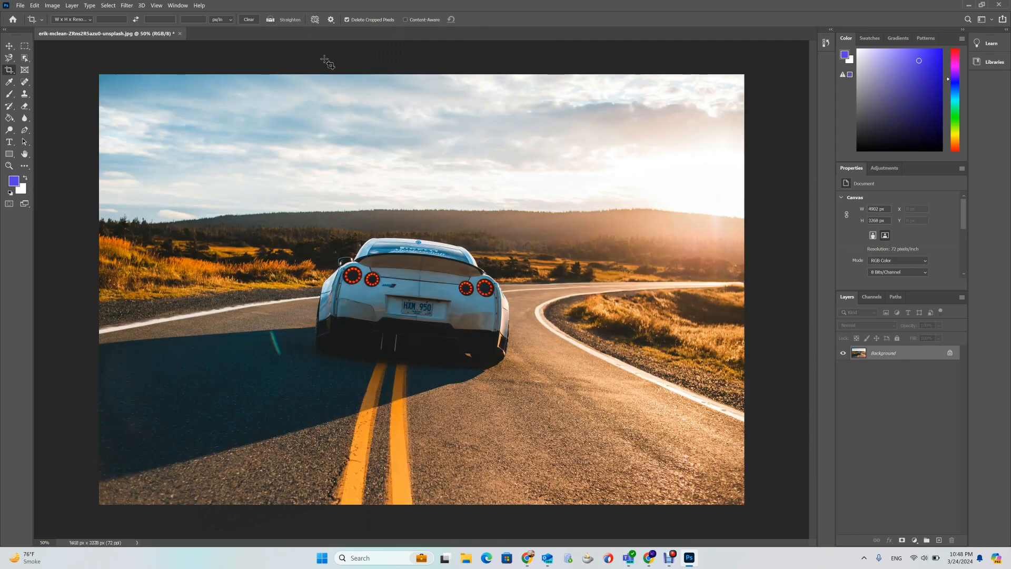
# - Switch the crop overlay back to Rule of Thirds and draw a crop box over the whole photo
pyautogui.click(314, 20)
pyautogui.click(316, 30)
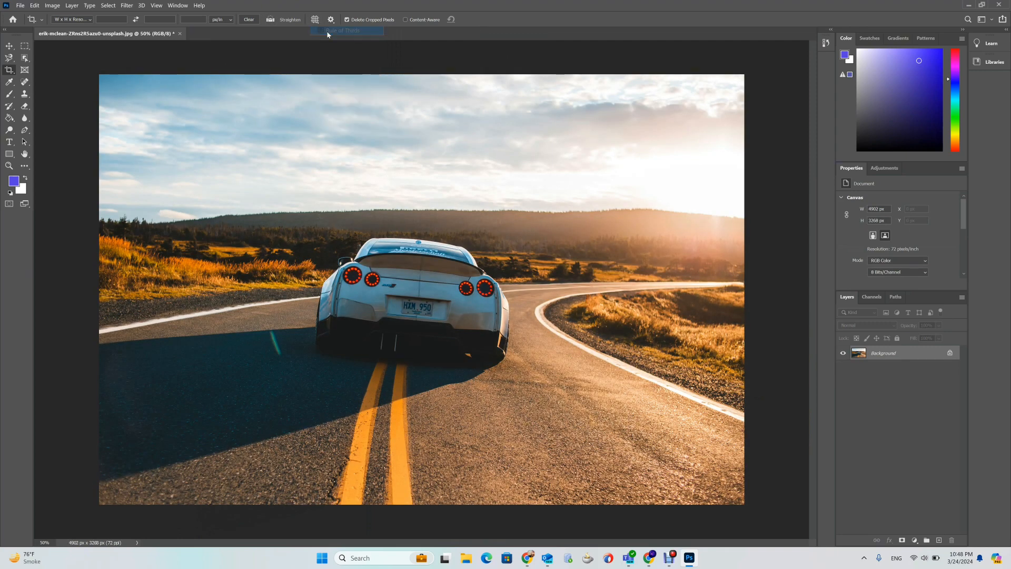
pyautogui.click(315, 20)
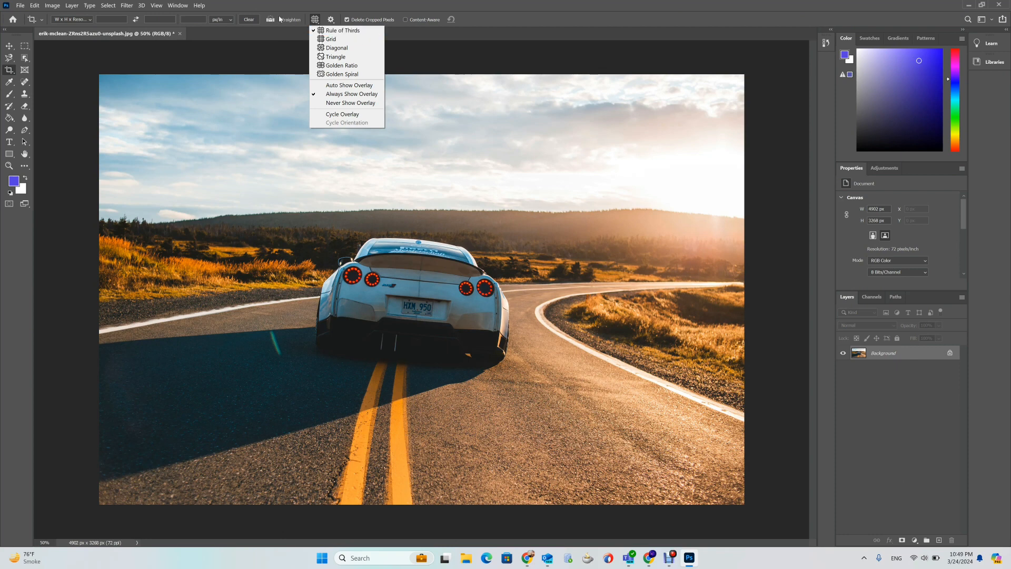
pyautogui.click(331, 20)
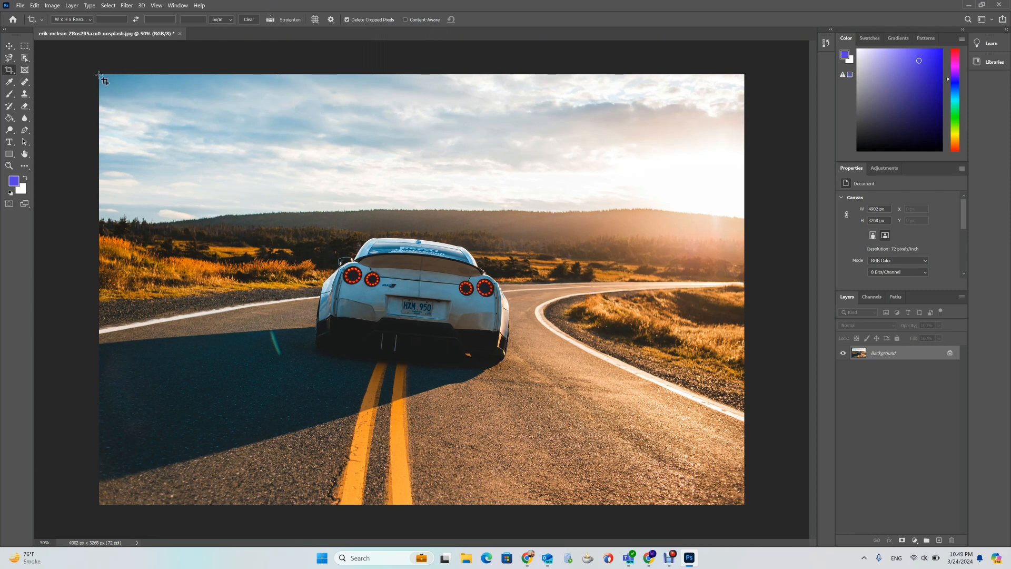
pyautogui.moveTo(99, 75); pyautogui.dragTo(744, 505)
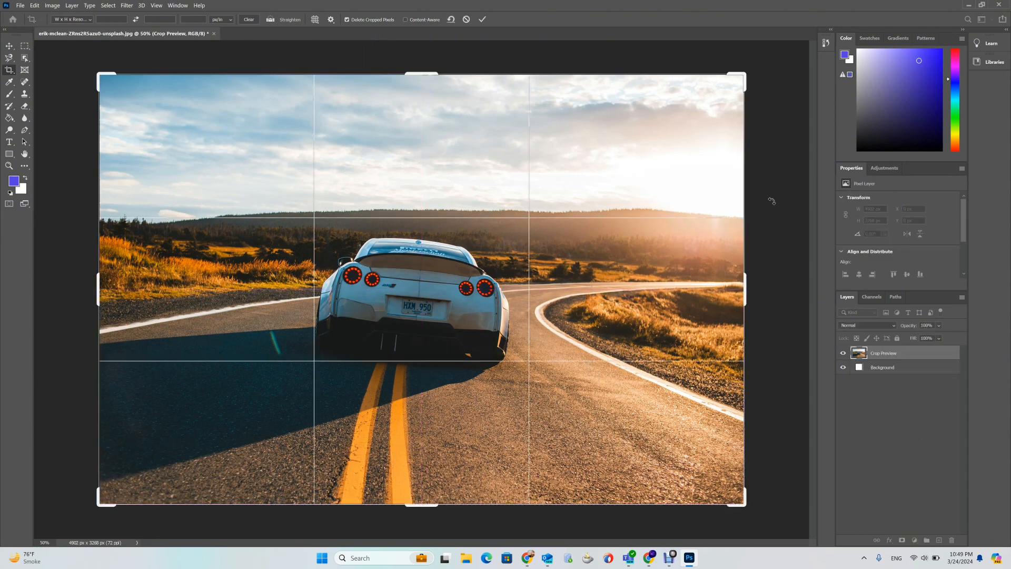
# - Extend the crop box's top edge above the photo and undo the extension
pyautogui.hotkey('ctrl', '-')
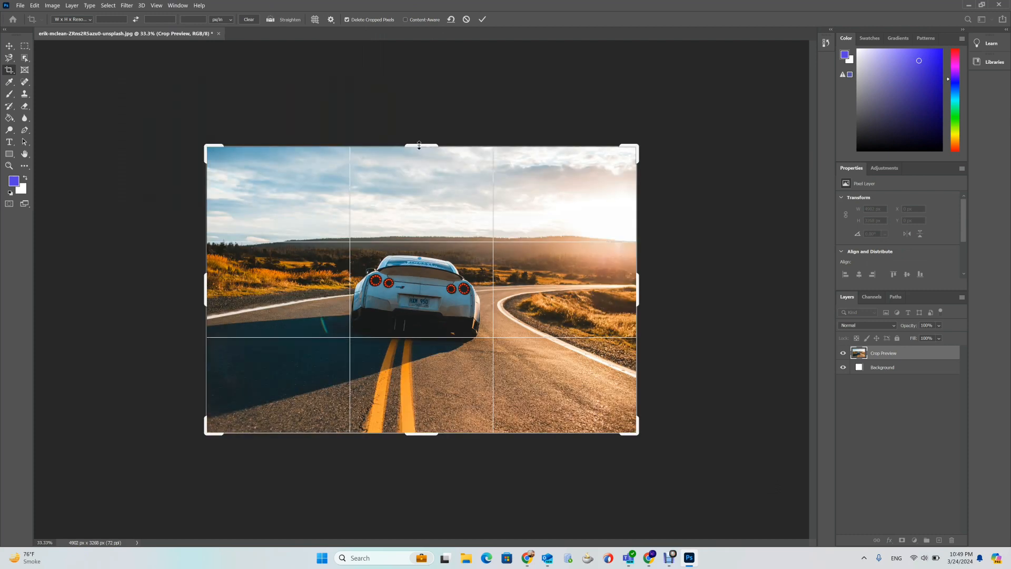
pyautogui.moveTo(419, 145); pyautogui.dragTo(417, 128)
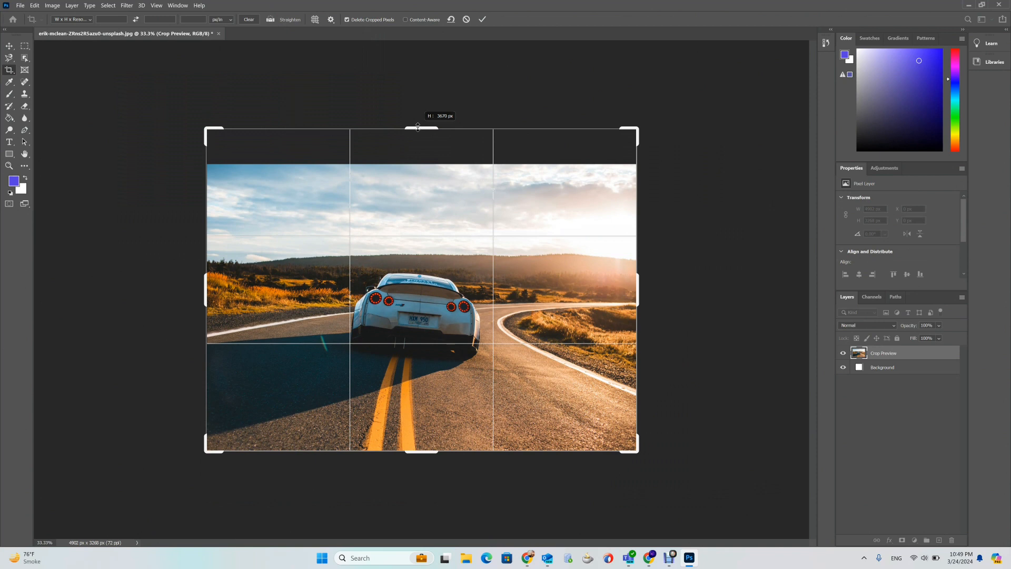
pyautogui.moveTo(417, 126); pyautogui.dragTo(419, 125)
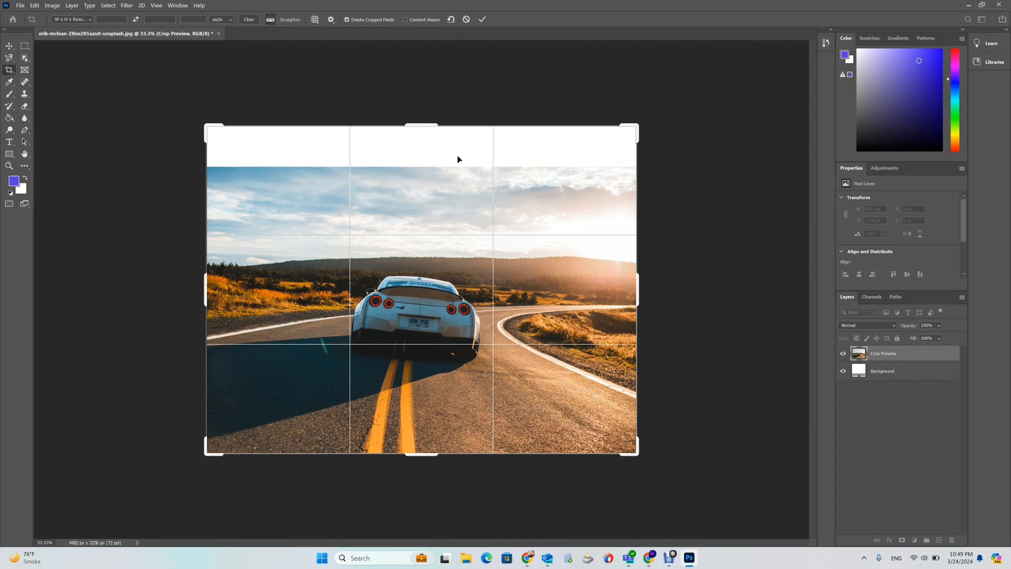
pyautogui.hotkey('ctrl', 'z')
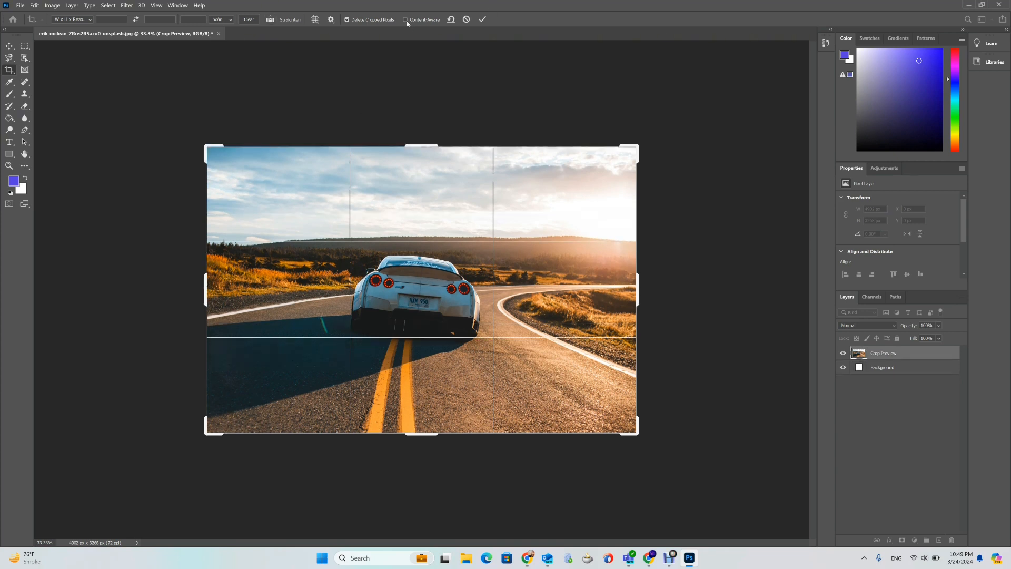
# - Enable Content-Aware, extend the crop's top edge above the photo, commit the crop, and undo it
pyautogui.click(406, 20)
pyautogui.press('Return')
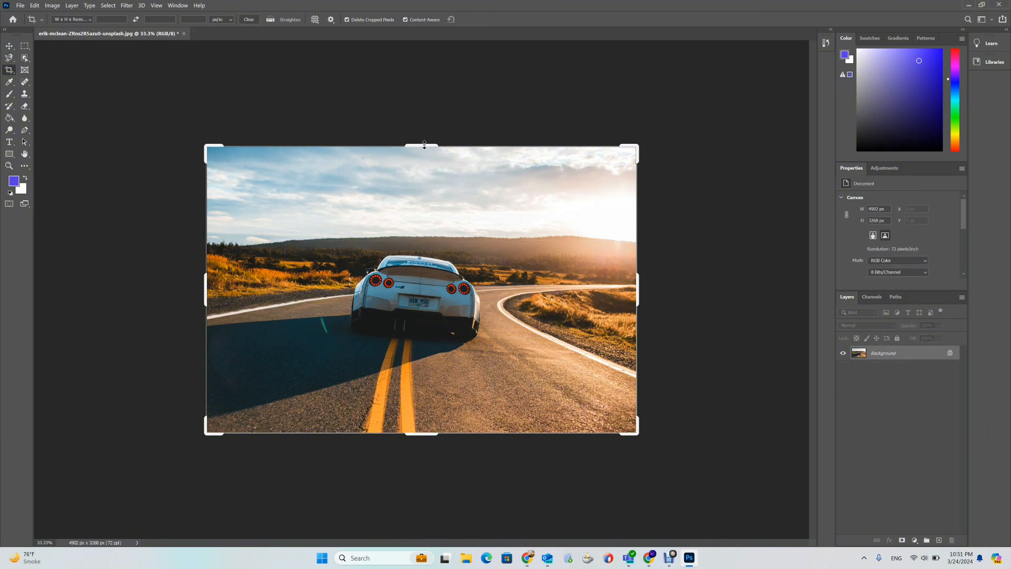
pyautogui.moveTo(425, 145); pyautogui.dragTo(425, 138)
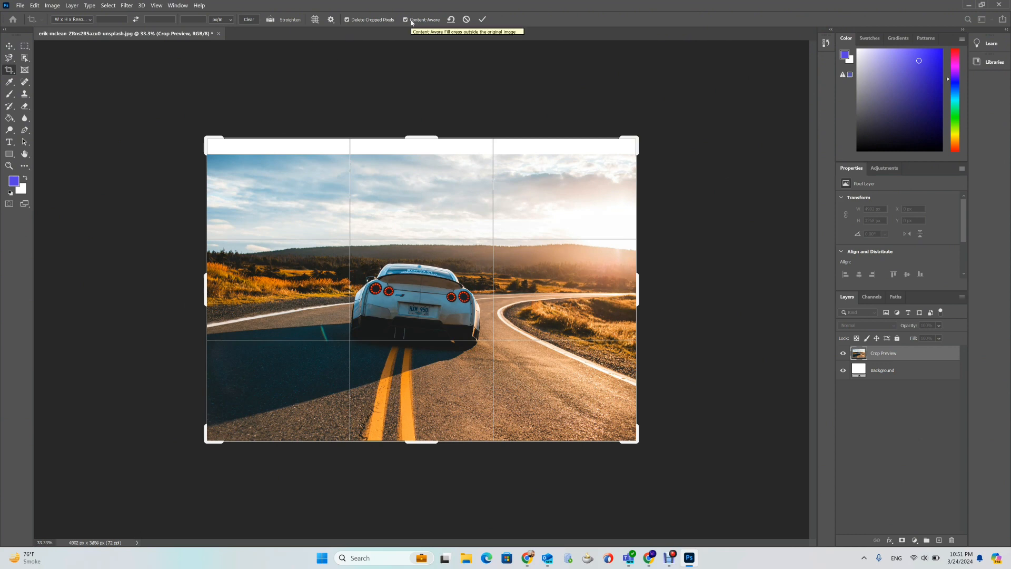
pyautogui.click(482, 19)
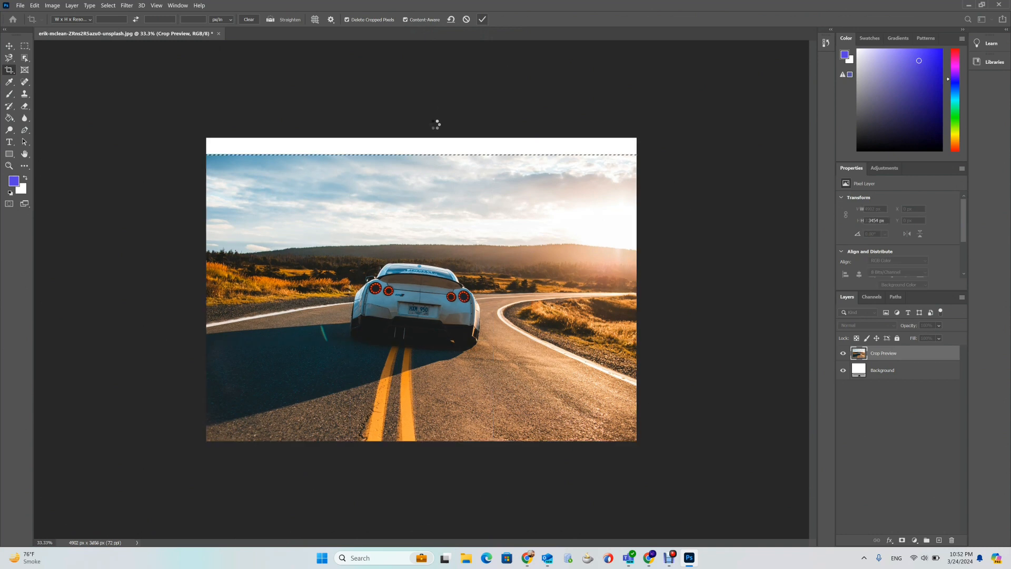
pyautogui.click(560, 313)
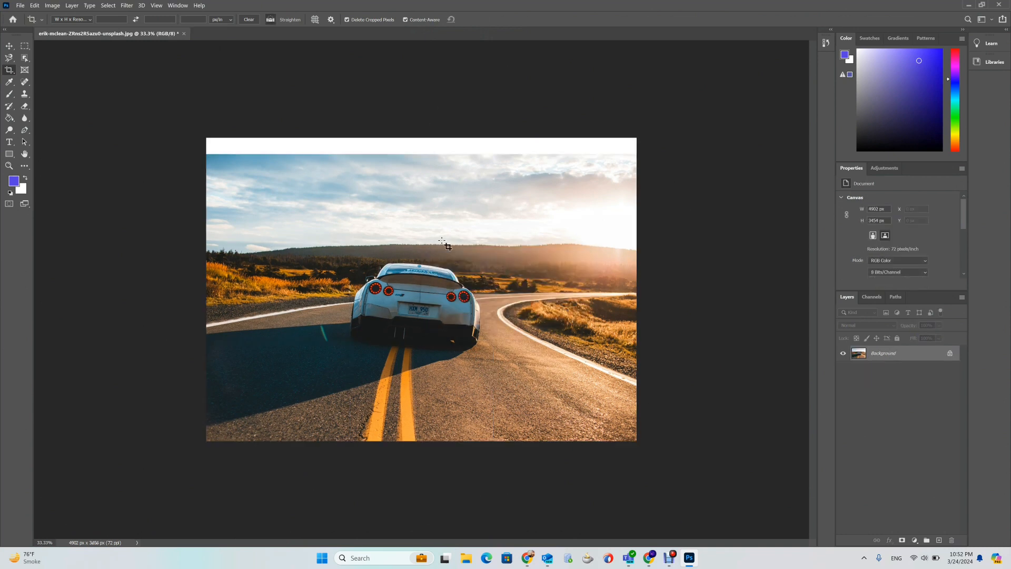
pyautogui.hotkey('ctrl', 'z')
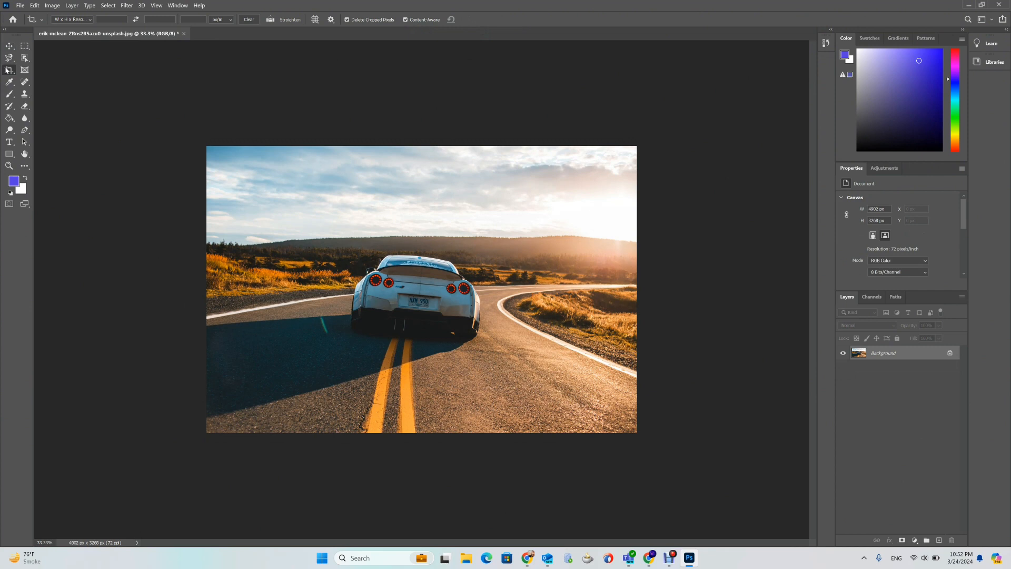
# - Extend the photo's top edge slightly with the Crop tool and commit the crop
pyautogui.click(9, 70)
pyautogui.moveTo(422, 143); pyautogui.dragTo(425, 139)
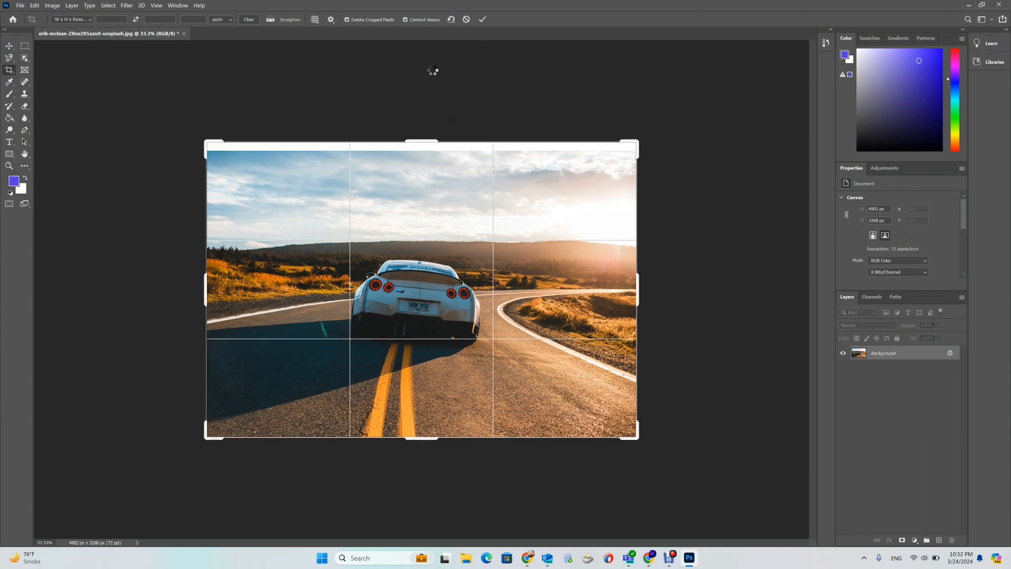
pyautogui.click(483, 21)
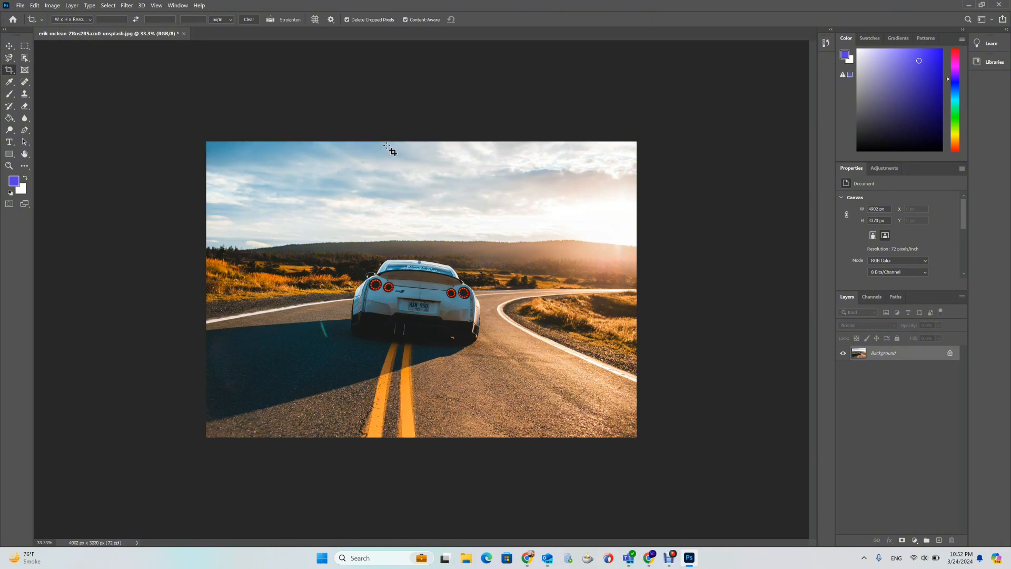
# - Undo the last crop, stepping back one extra state and redoing it
pyautogui.hotkey('ctrl', '+')
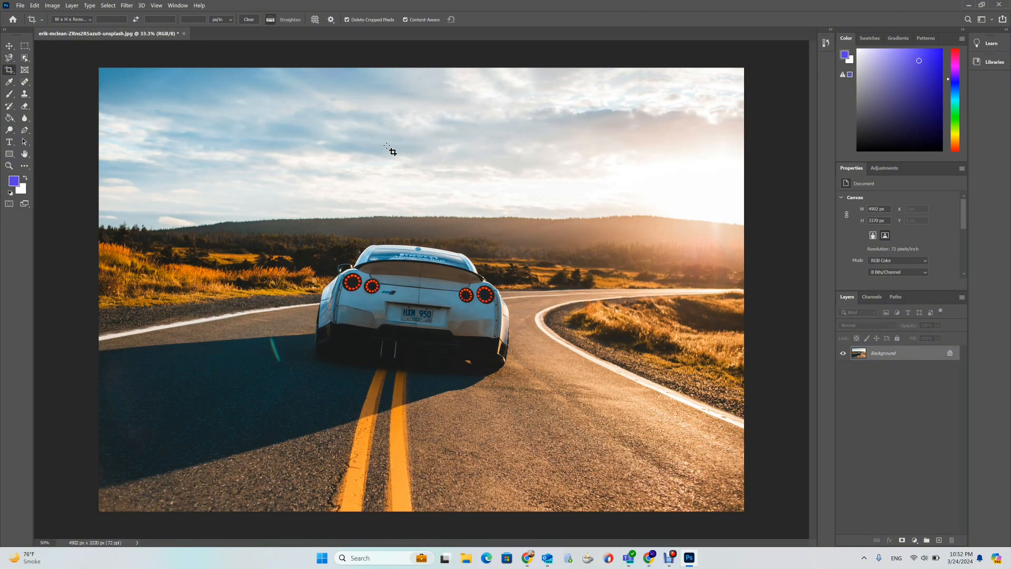
pyautogui.hotkey('ctrl', '+')
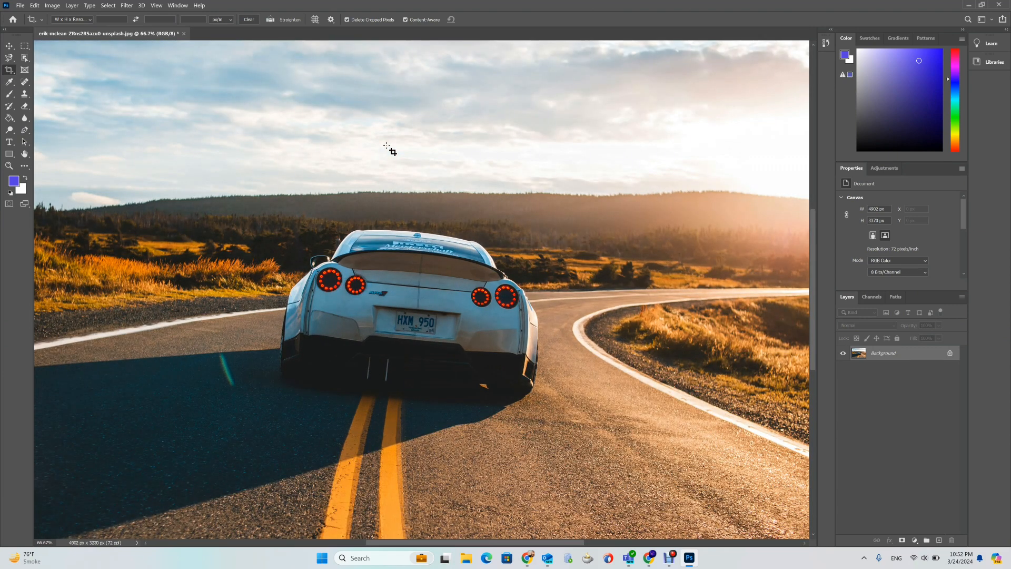
pyautogui.moveTo(386, 138); pyautogui.dragTo(378, 245)
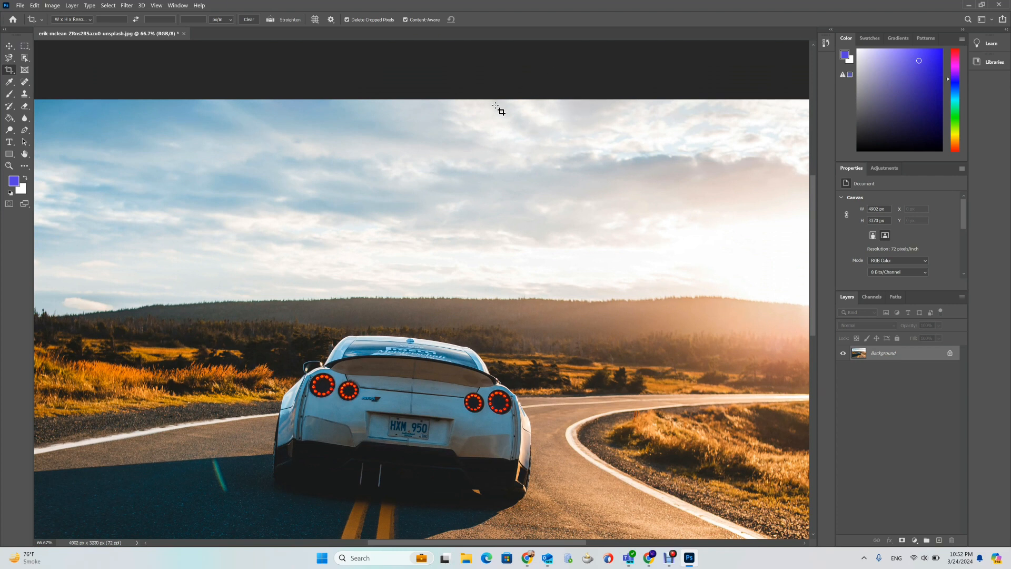
pyautogui.hotkey('ctrl', 'z')
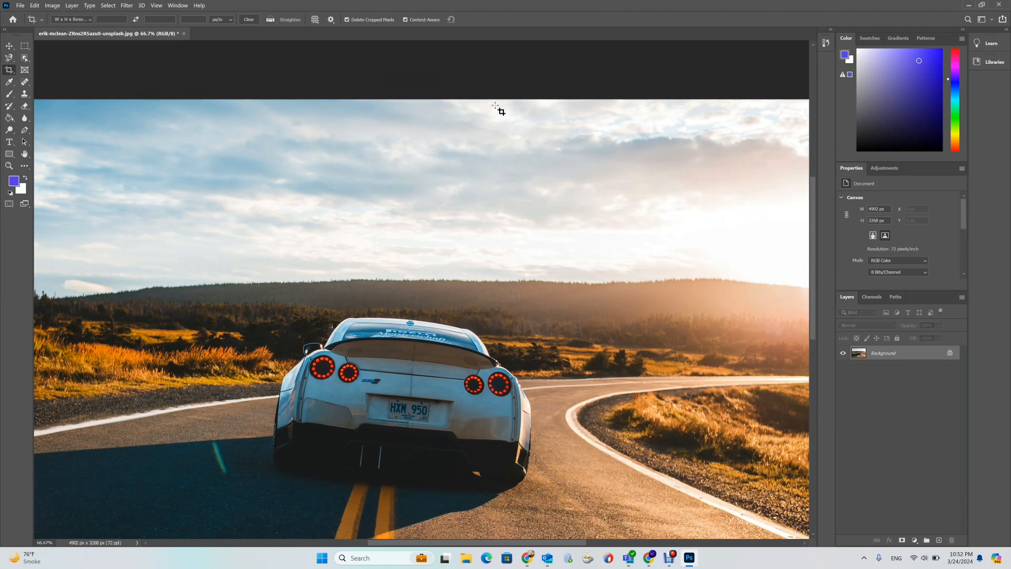
pyautogui.hotkey('ctrl', 'z')
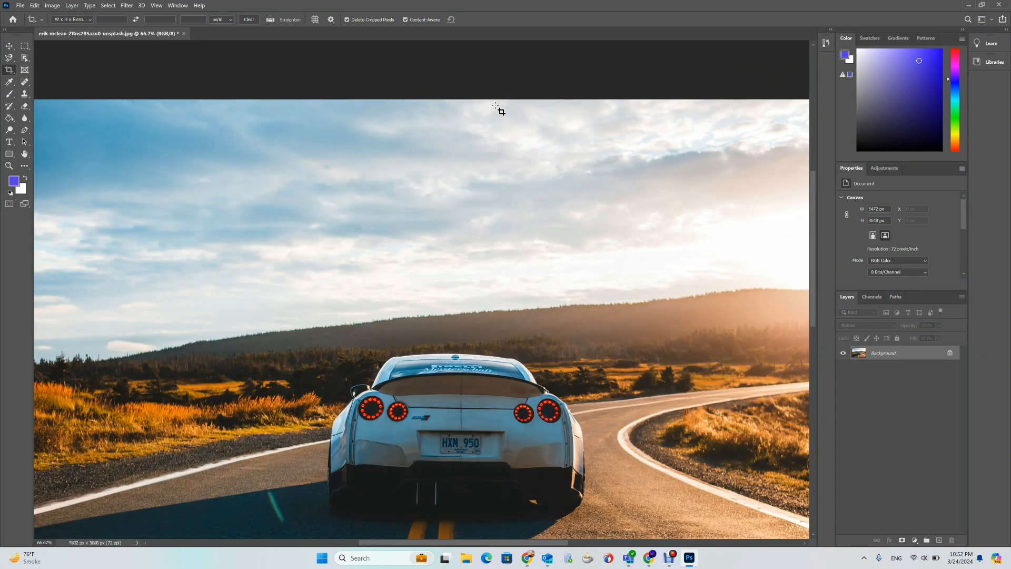
pyautogui.press('ctrl')
pyautogui.hotkey('ctrl', 'shift', 'z')
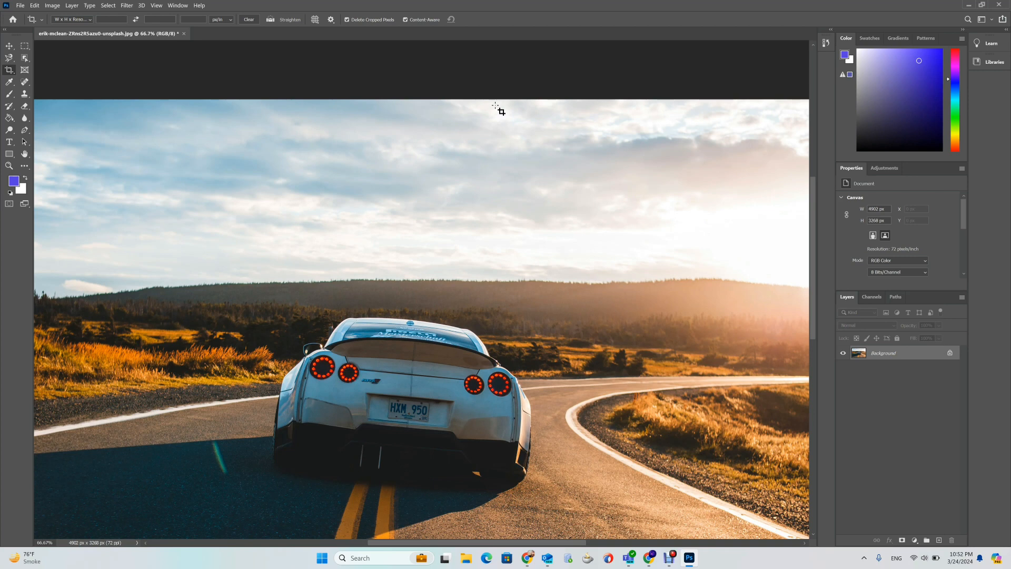
# - Switch from the Crop tool to the Perspective Crop Tool
pyautogui.hotkey('ctrl', '-')
pyautogui.hotkey('ctrl', '-')
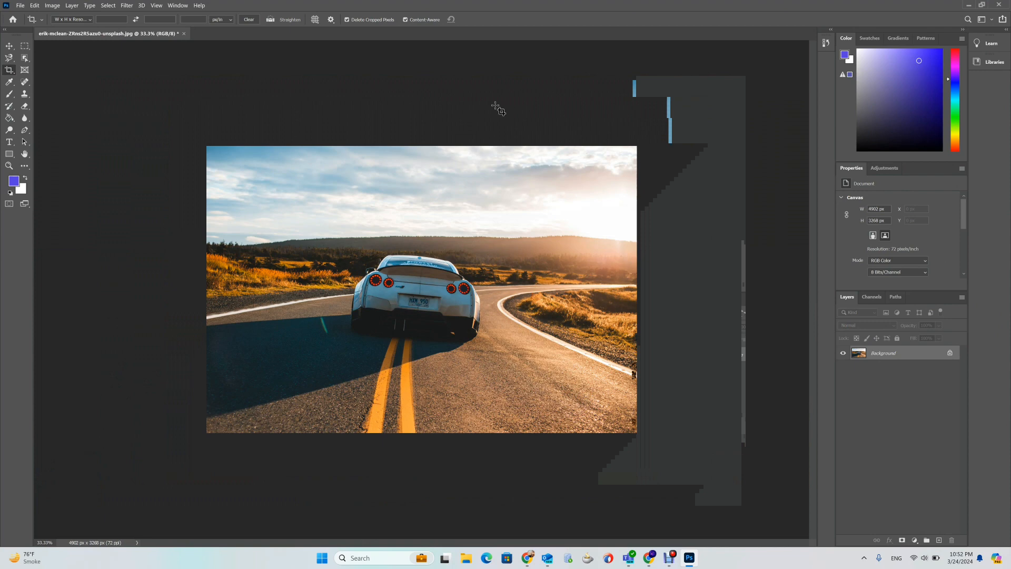
pyautogui.hotkey('ctrl', '+')
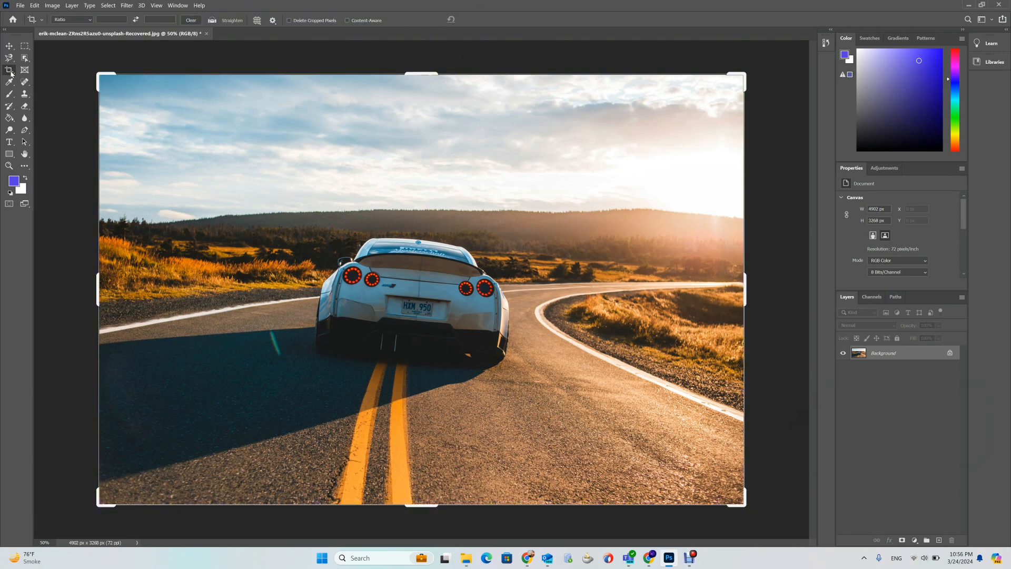
pyautogui.rightClick(9, 70)
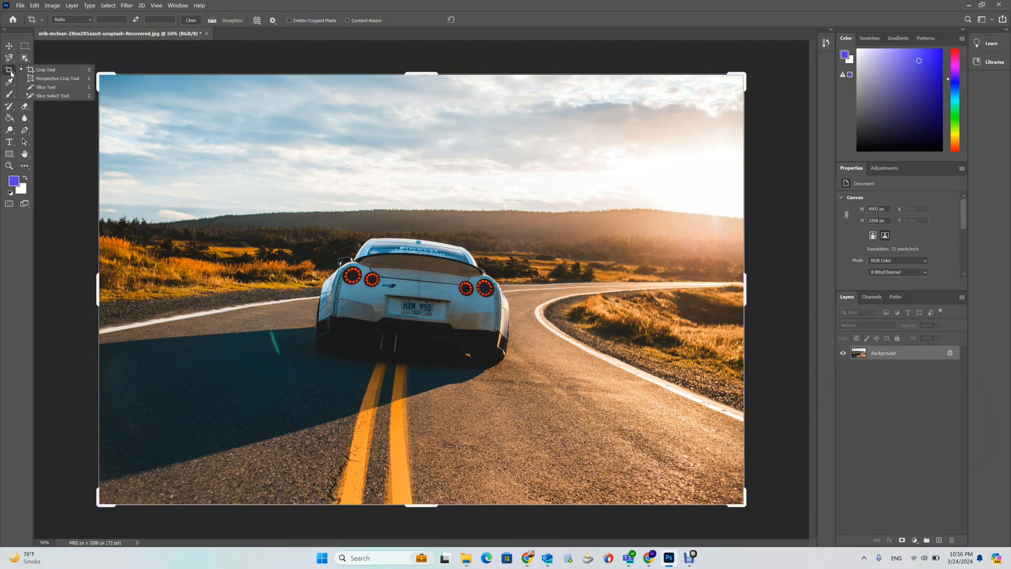
pyautogui.click(51, 79)
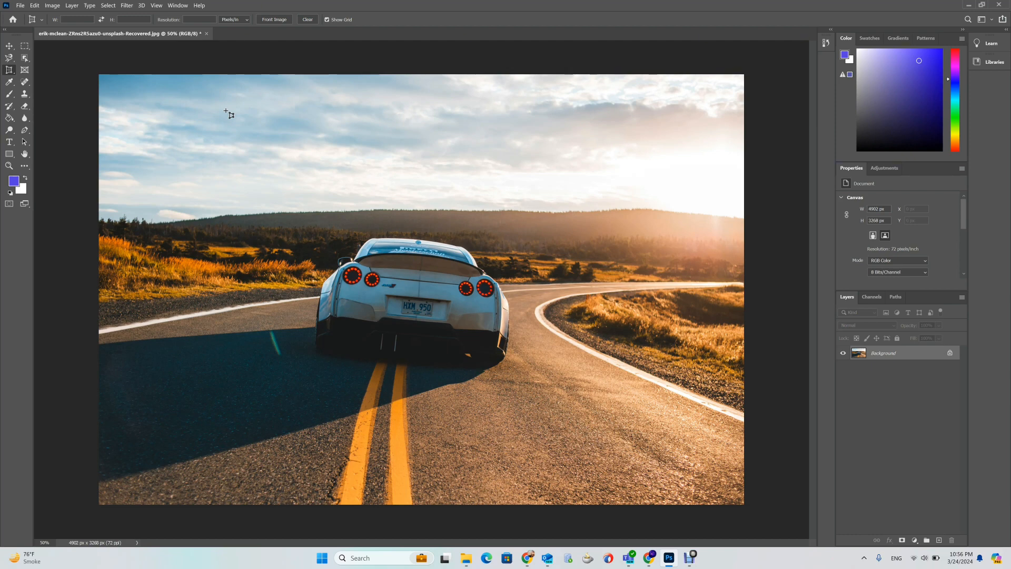
# - Open sincerely-media-nGrfKmtwv24-unsplash.jpg from the Downloads folder as a new document
pyautogui.click(466, 558)
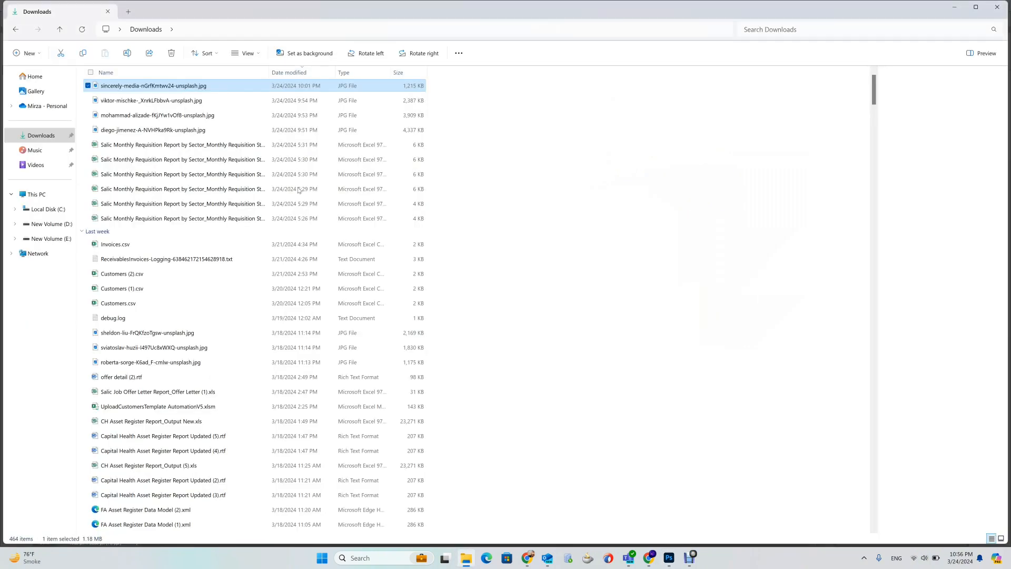
pyautogui.moveTo(153, 86); pyautogui.dragTo(476, 316)
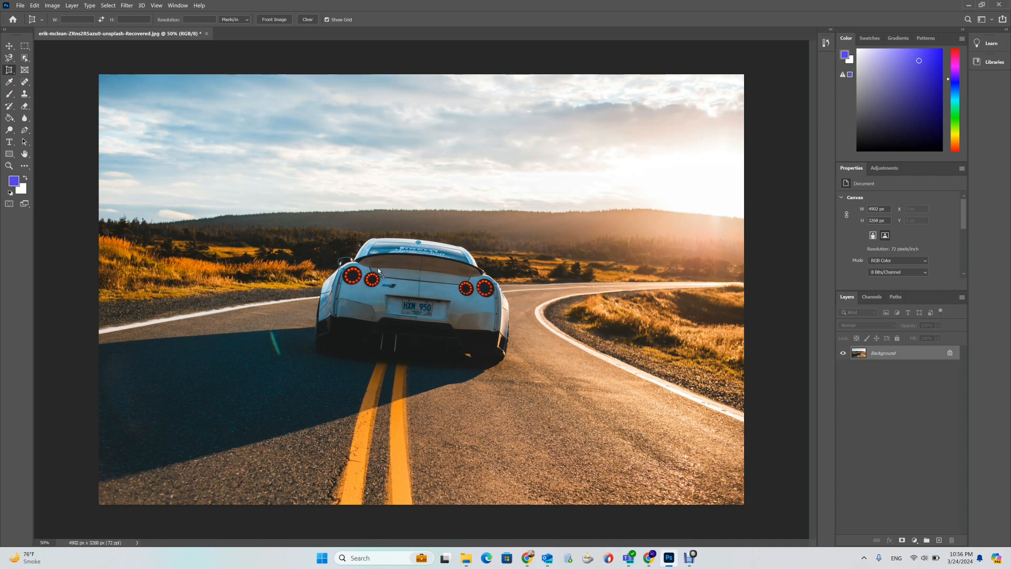
pyautogui.moveTo(378, 268); pyautogui.dragTo(379, 17)
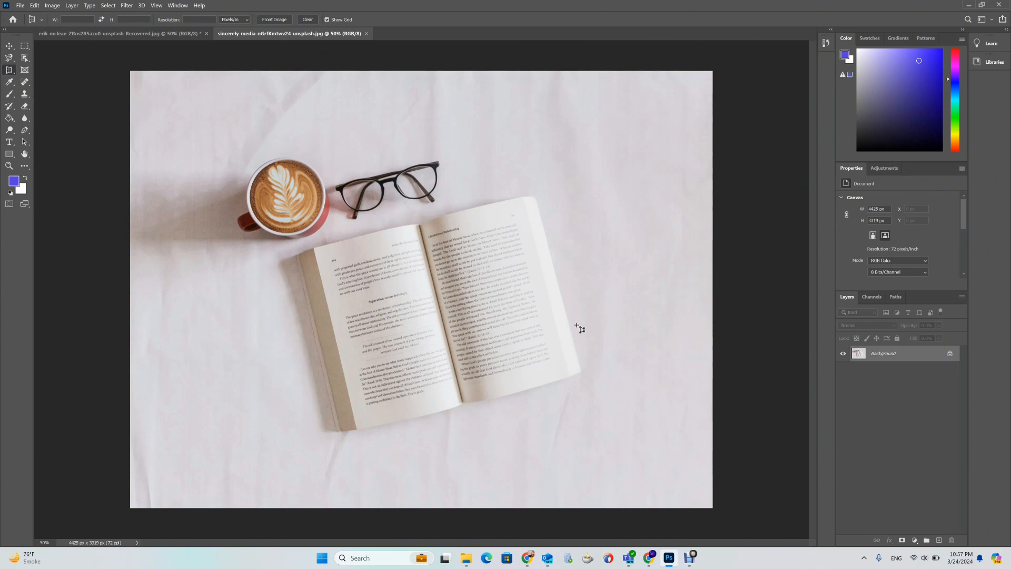
# - Perspective-crop the book's right-hand page by marking its four corners and commit the crop
pyautogui.click(420, 224)
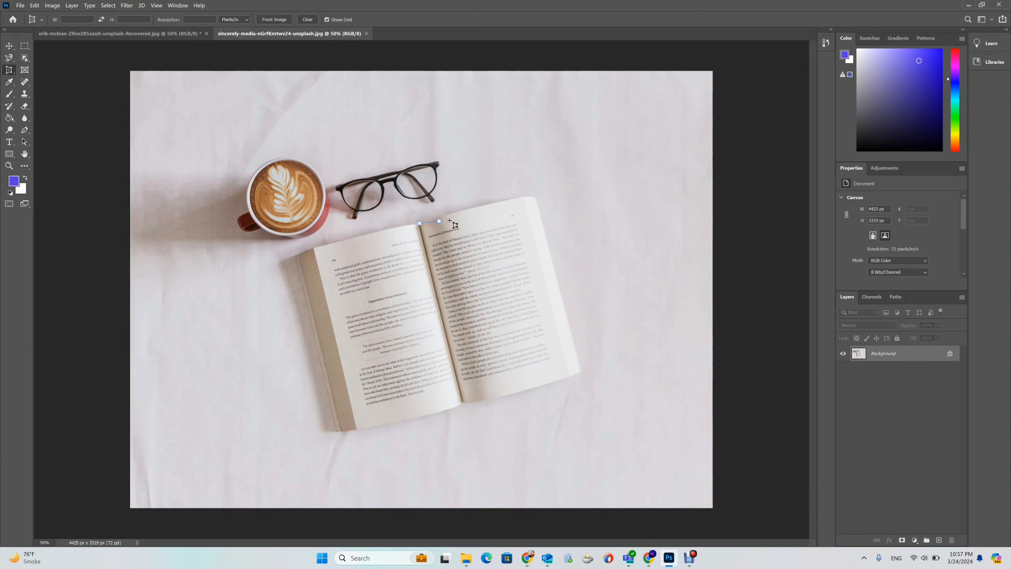
pyautogui.click(524, 197)
pyautogui.click(581, 341)
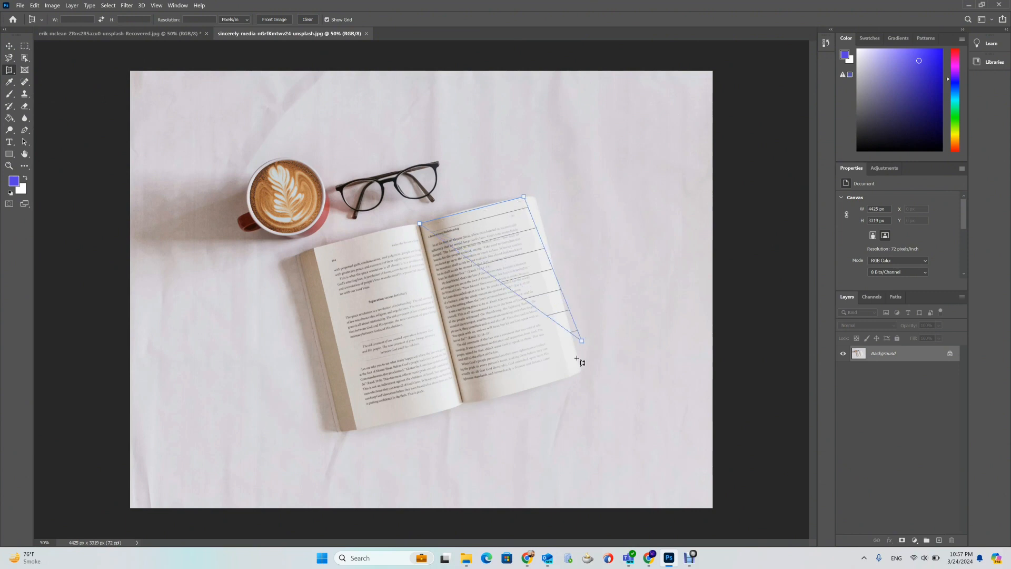
pyautogui.click(574, 374)
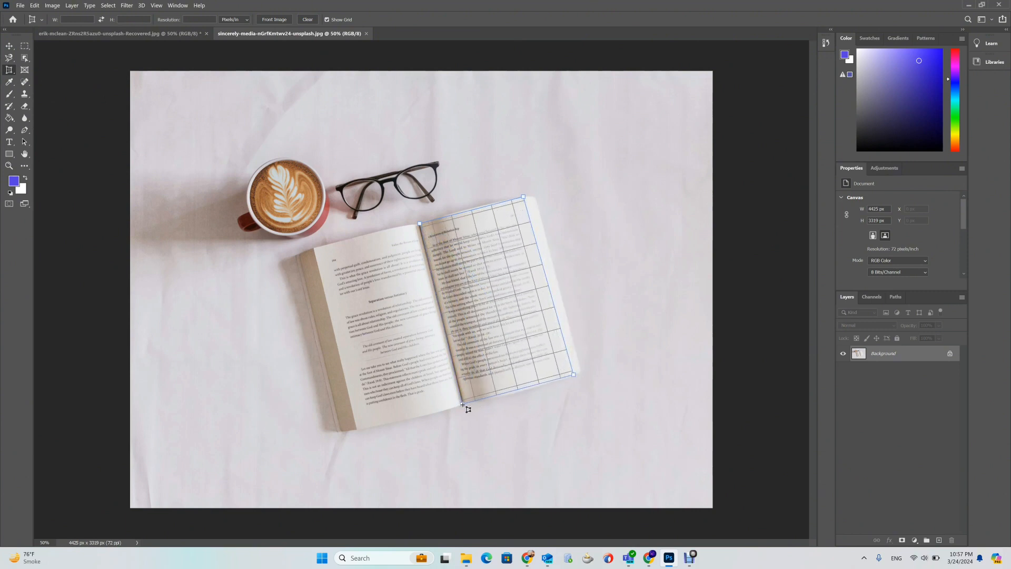
pyautogui.click(464, 403)
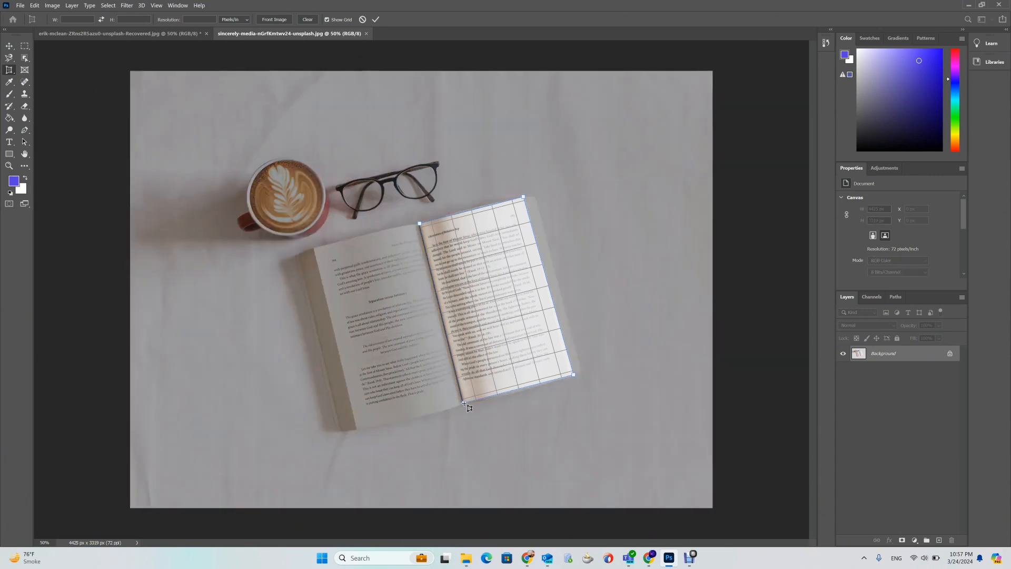
pyautogui.press('Return')
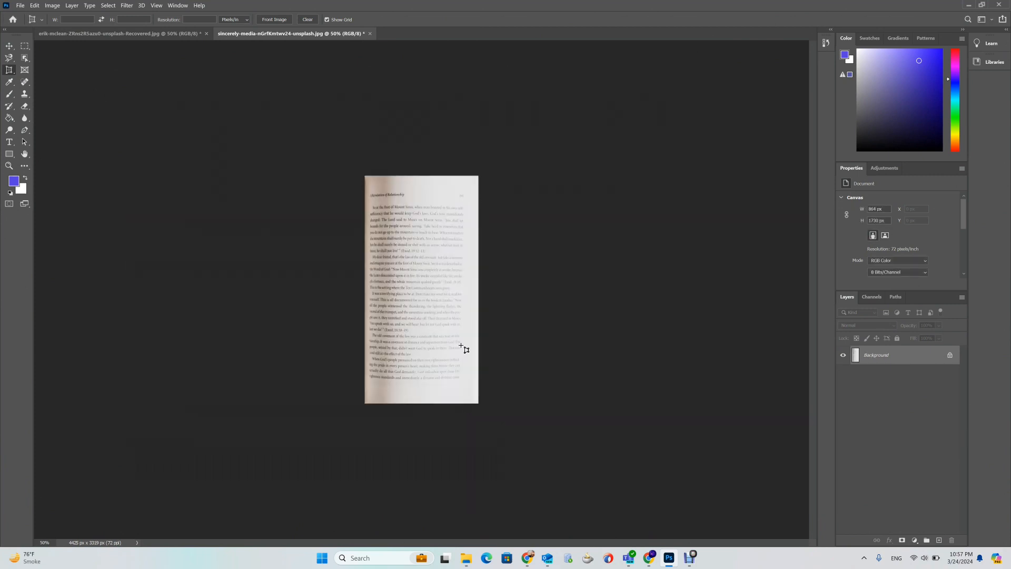
# - Zoom in and back out to inspect the straightened page
pyautogui.hotkey('ctrl', '1')
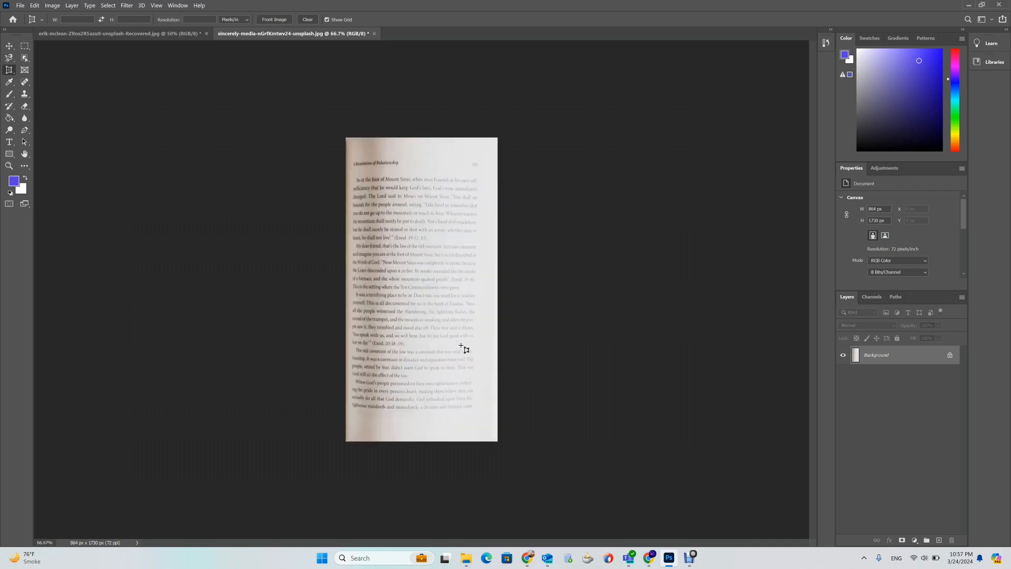
pyautogui.hotkey('ctrl', '+')
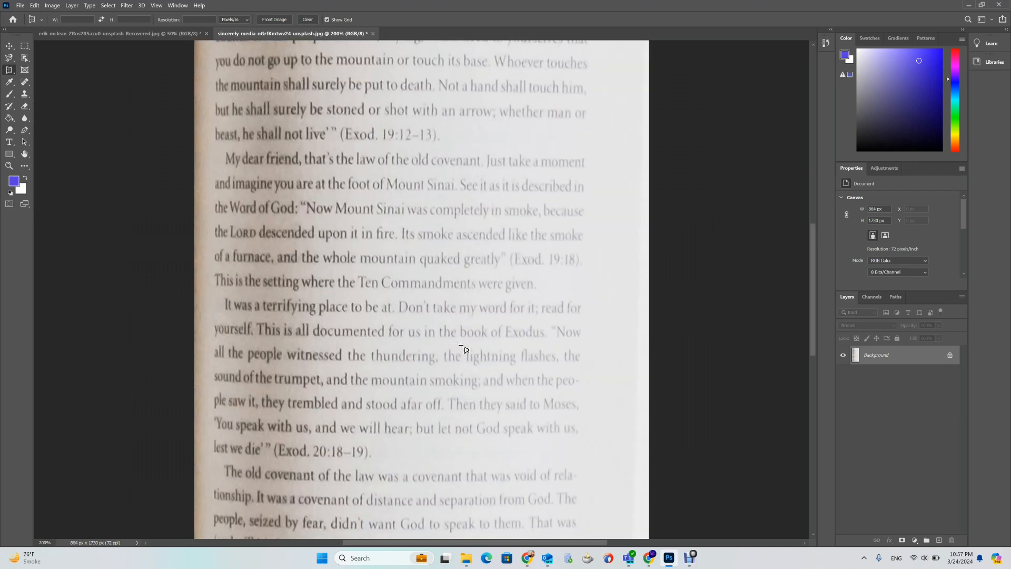
pyautogui.hotkey('ctrl', '-')
pyautogui.hotkey('ctrl', '-')
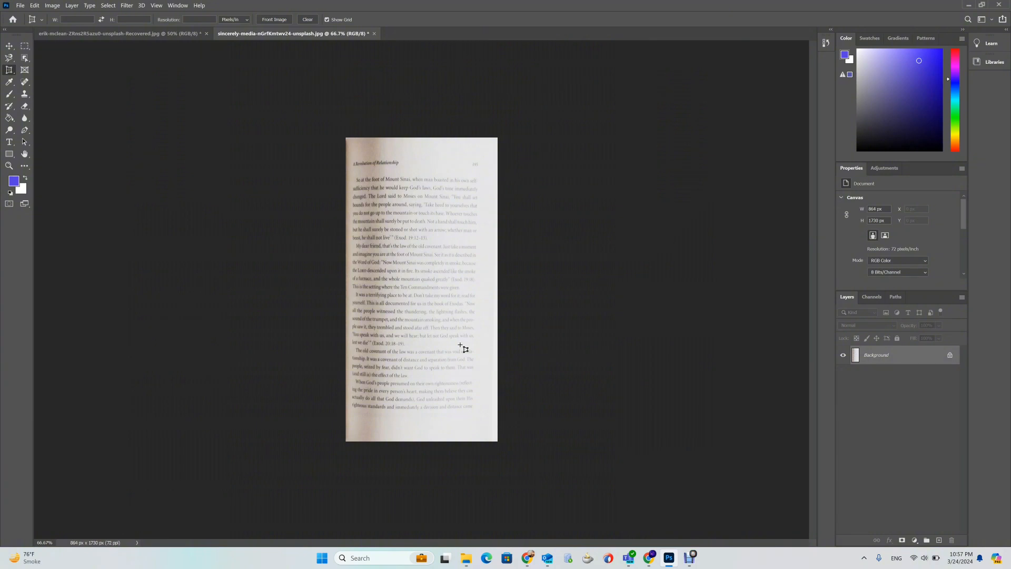
# - Undo the perspective crop and switch to the car photo document
pyautogui.hotkey('ctrl', 'z')
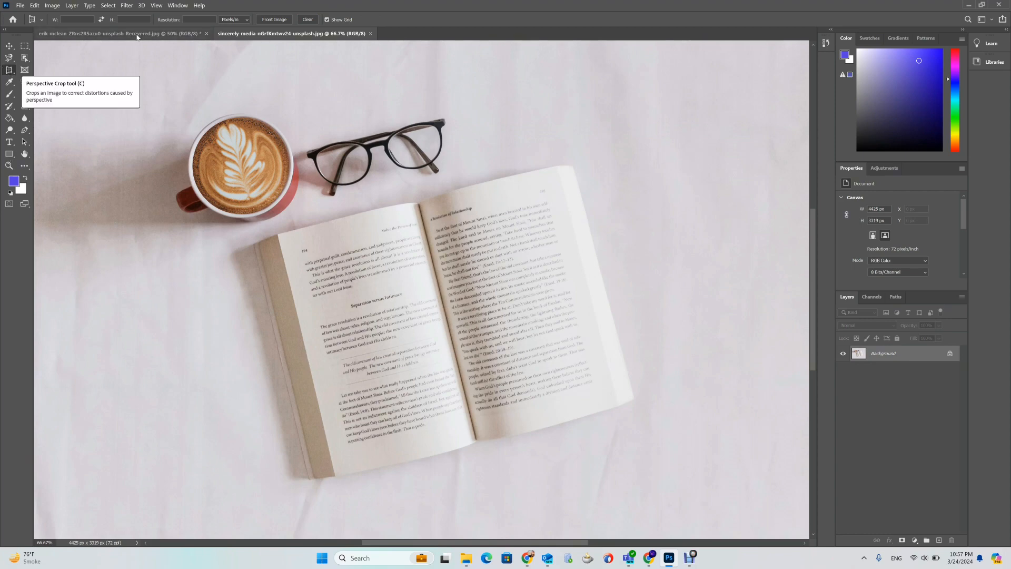
pyautogui.click(121, 33)
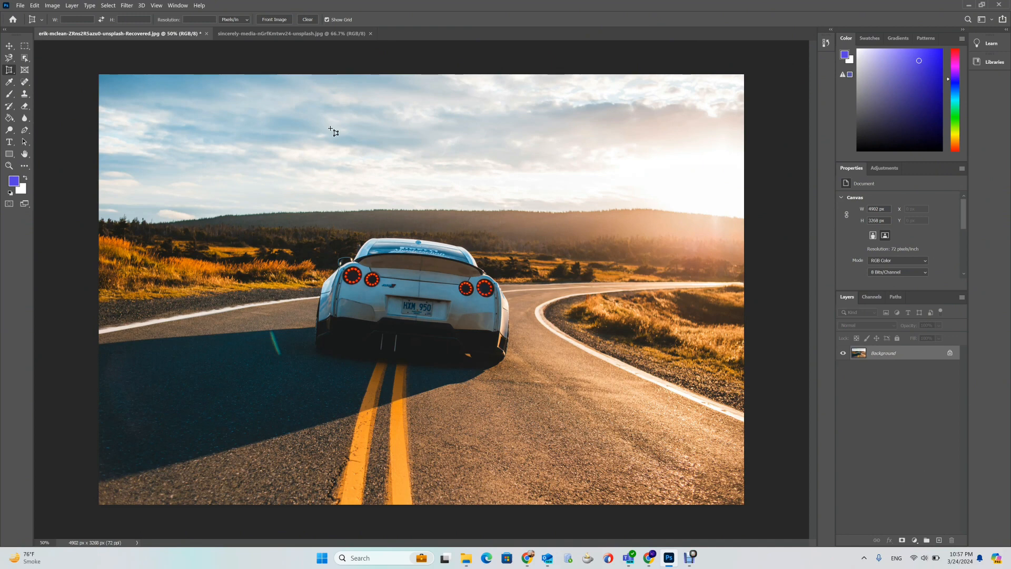